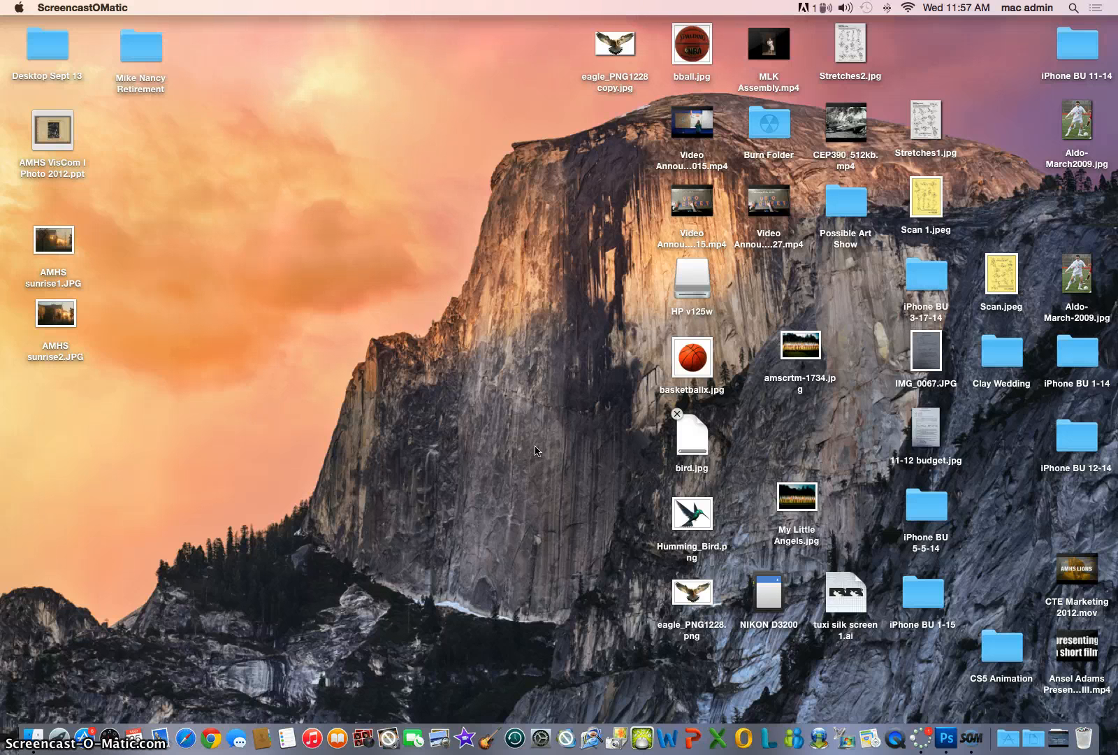
Step: Switch to Photoshop and open the image "eagle_PNG1228 copy.jpg" from the Desktop
{"action": "left_click", "coordinate": [949, 737]}
{"action": "left_click", "coordinate": [110, 8]}
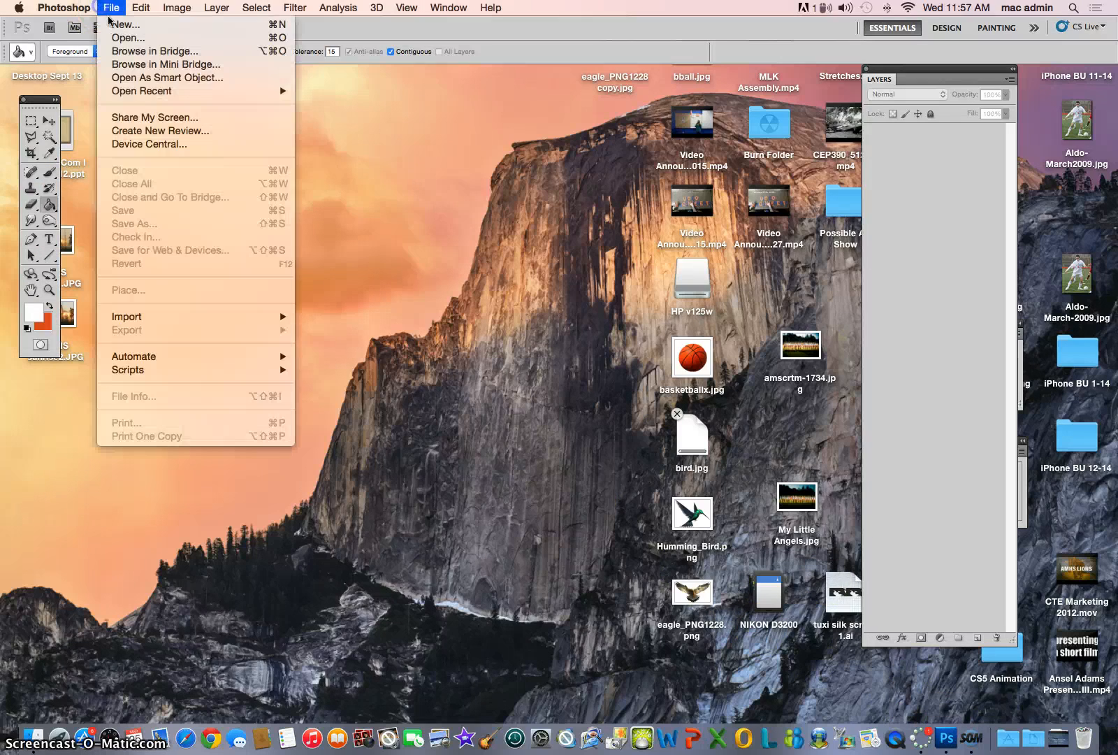
{"action": "left_click", "coordinate": [125, 39]}
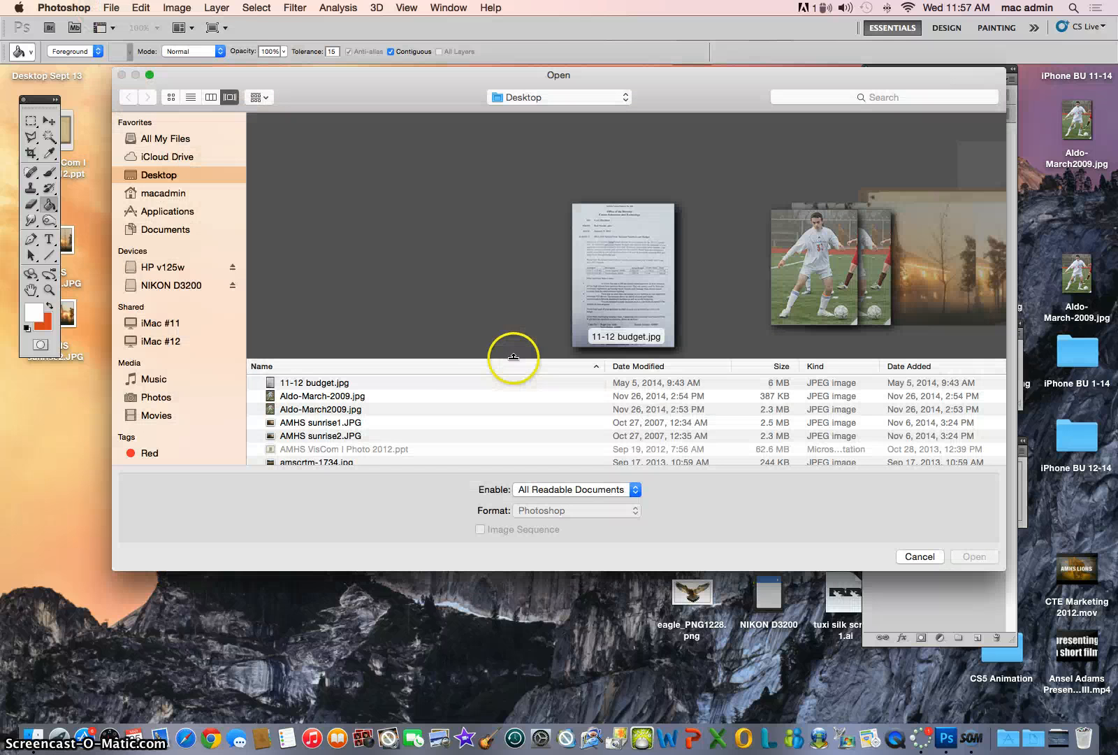
{"action": "scroll", "coordinate": [385, 425], "scroll_direction": "down", "scroll_amount": 8}
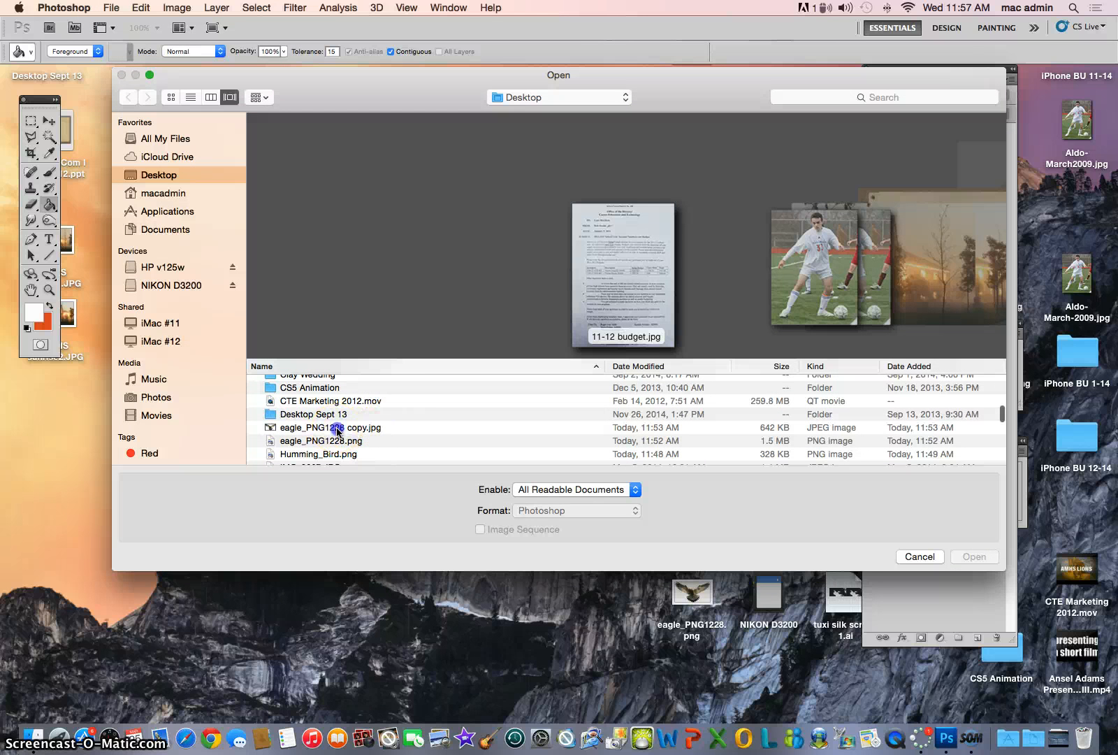
{"action": "double_click", "coordinate": [335, 428]}
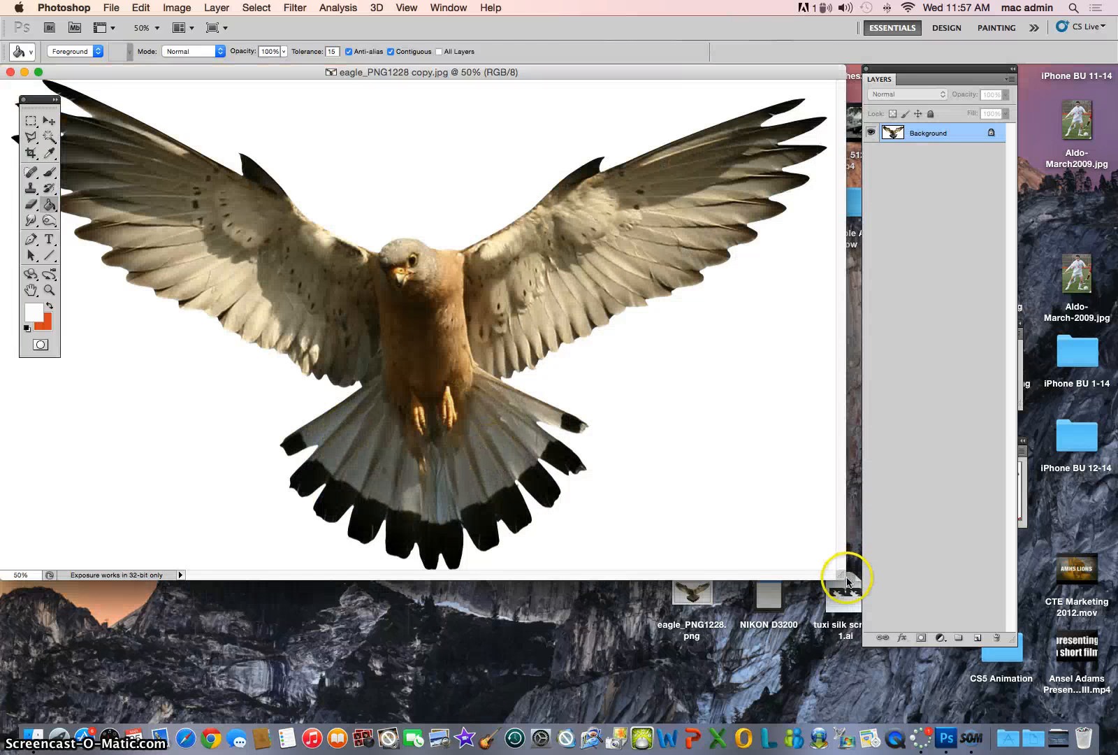
Step: Enlarge the image window and clear the space around it by moving the Layers panel aside and closing the Histogram and Navigator panels
{"action": "left_click_drag", "start_coordinate": [846, 580], "coordinate": [902, 715]}
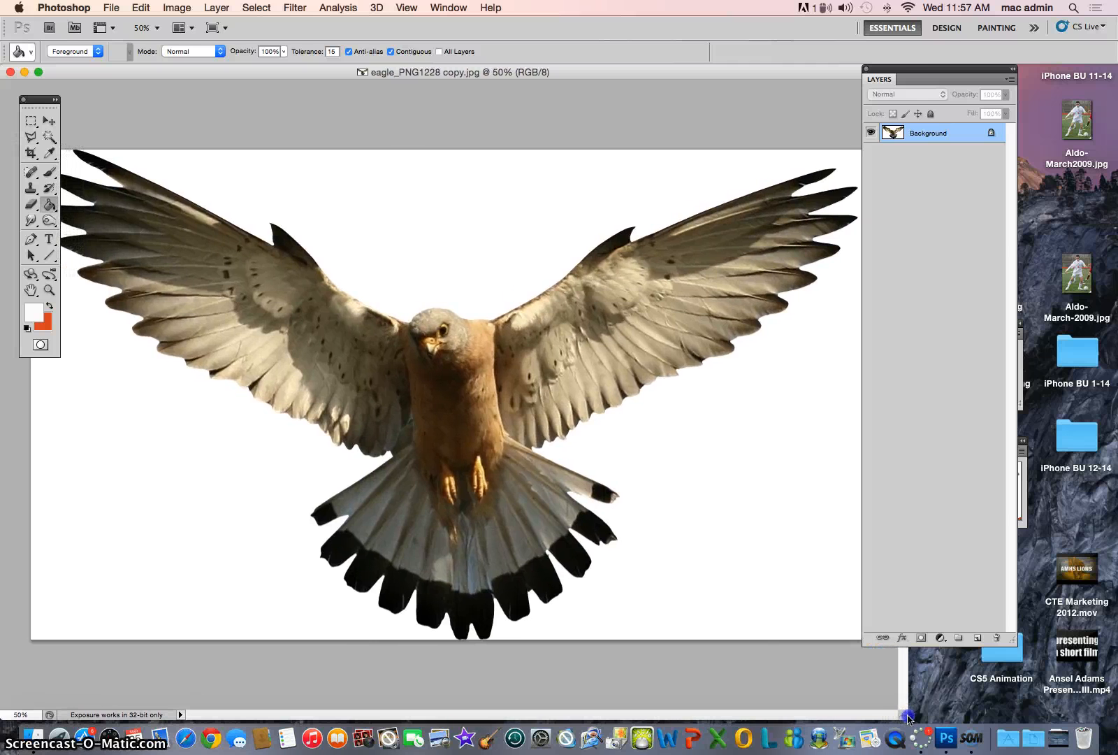
{"action": "left_click_drag", "start_coordinate": [954, 69], "coordinate": [1001, 70]}
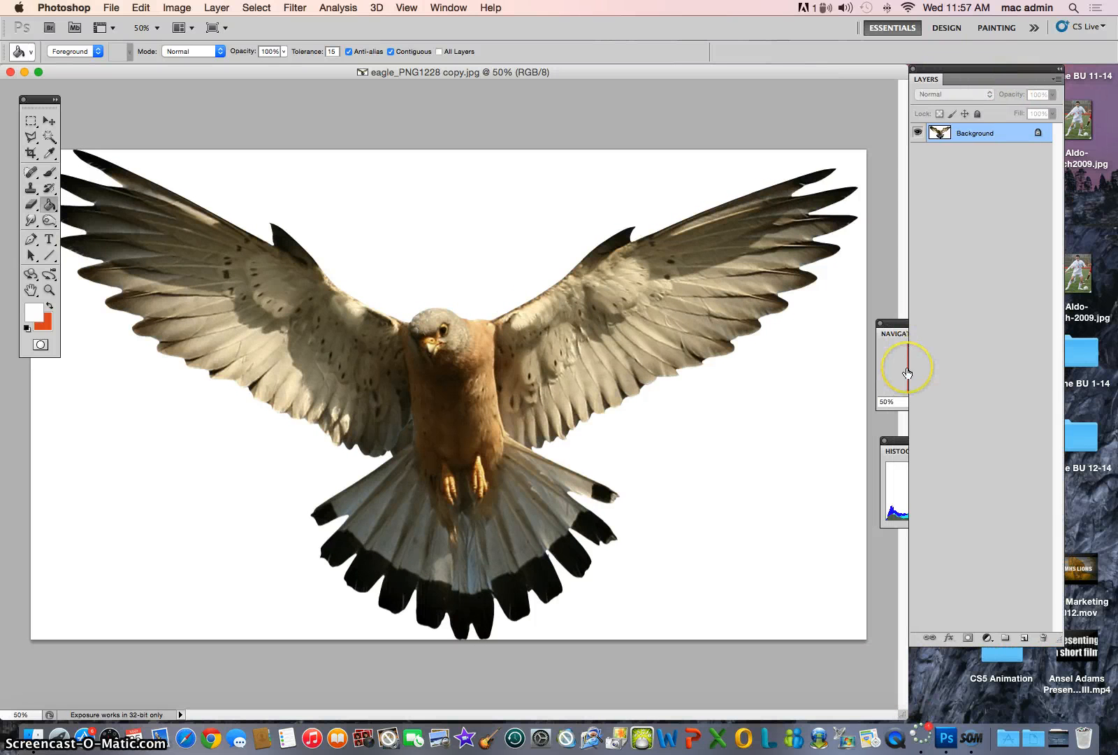
{"action": "left_click", "coordinate": [884, 441]}
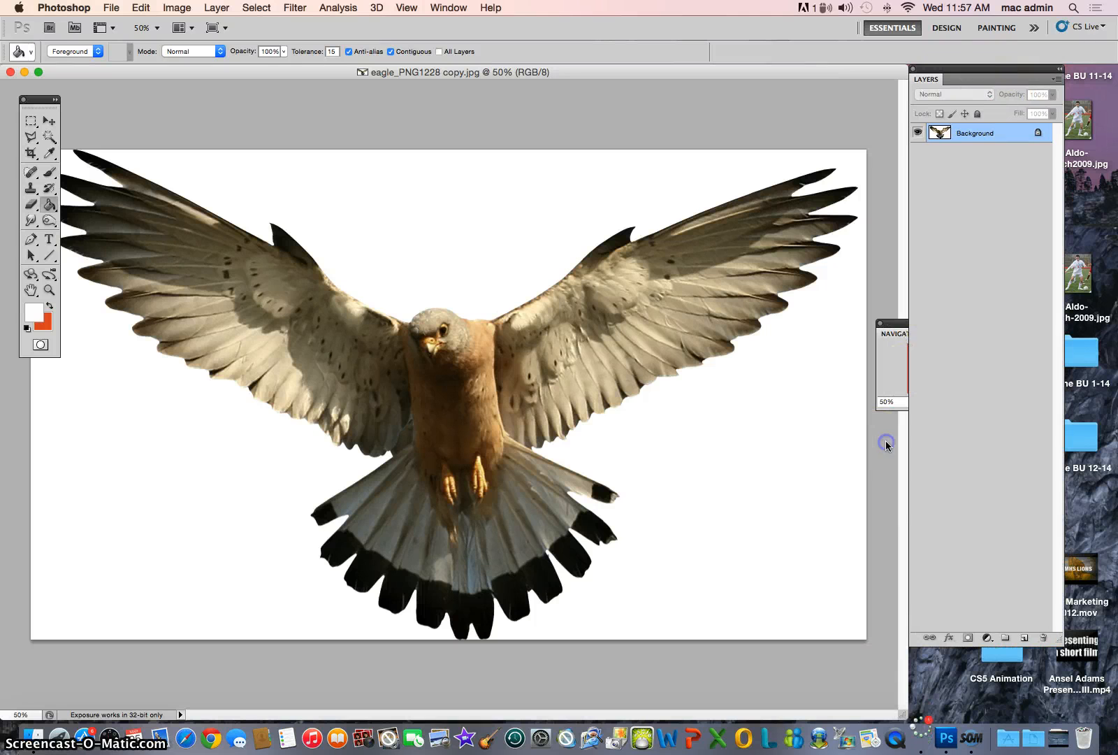
{"action": "left_click", "coordinate": [878, 323]}
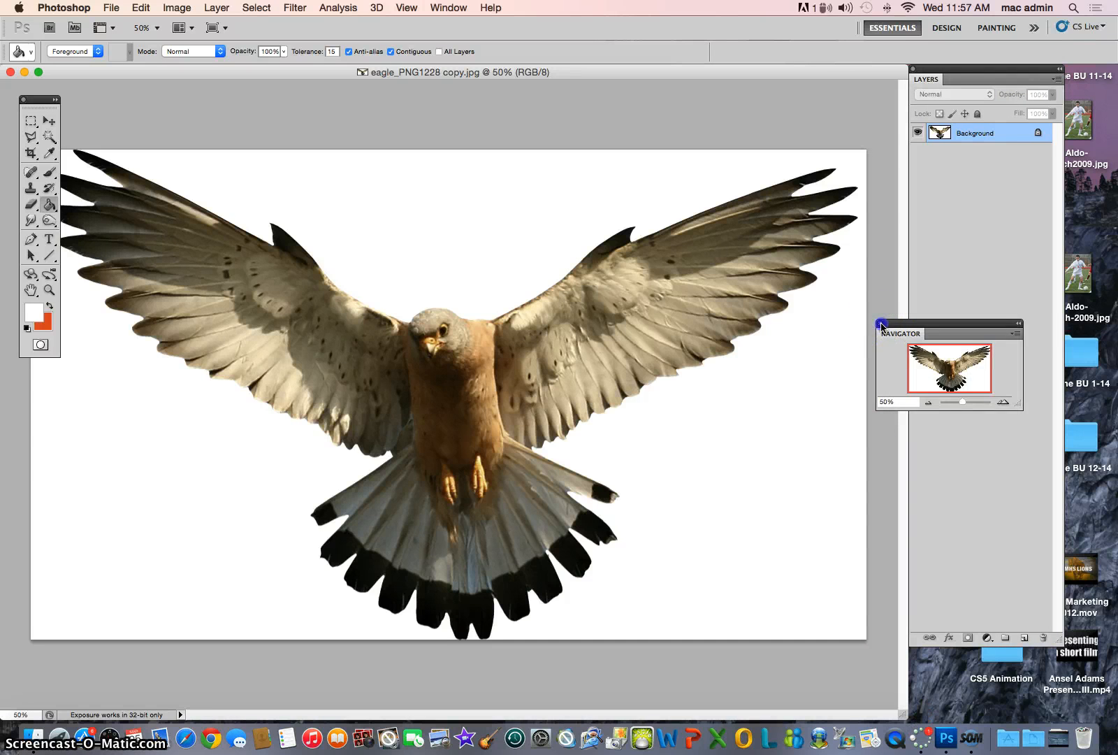
{"action": "left_click", "coordinate": [880, 323]}
{"action": "left_click", "coordinate": [678, 280]}
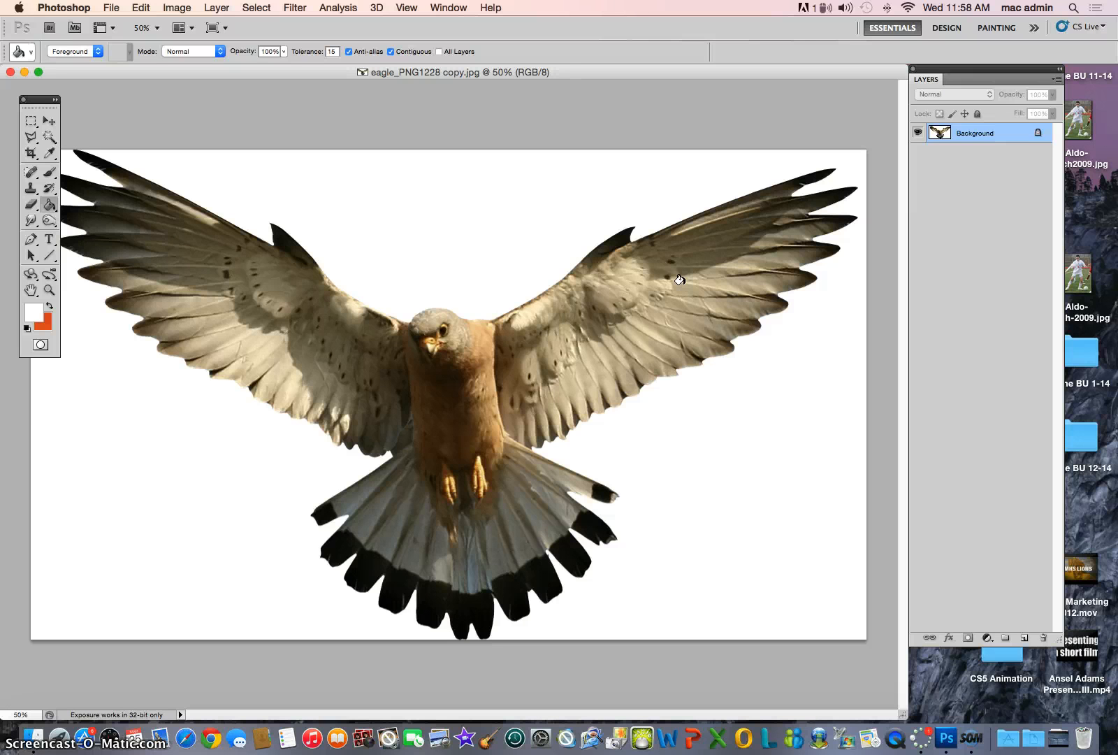
Step: Convert the Background into the regular layer "Layer 0" and select all the white area around the eagle with the Magic Wand
{"action": "double_click", "coordinate": [989, 140]}
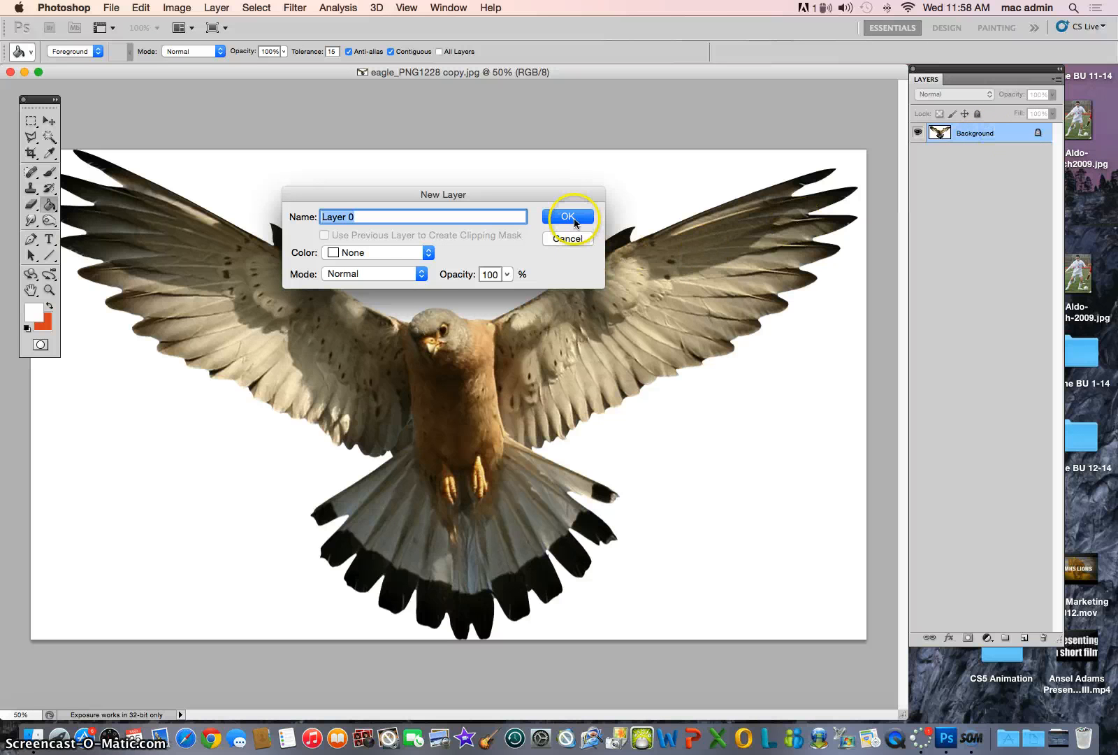
{"action": "left_click", "coordinate": [574, 221]}
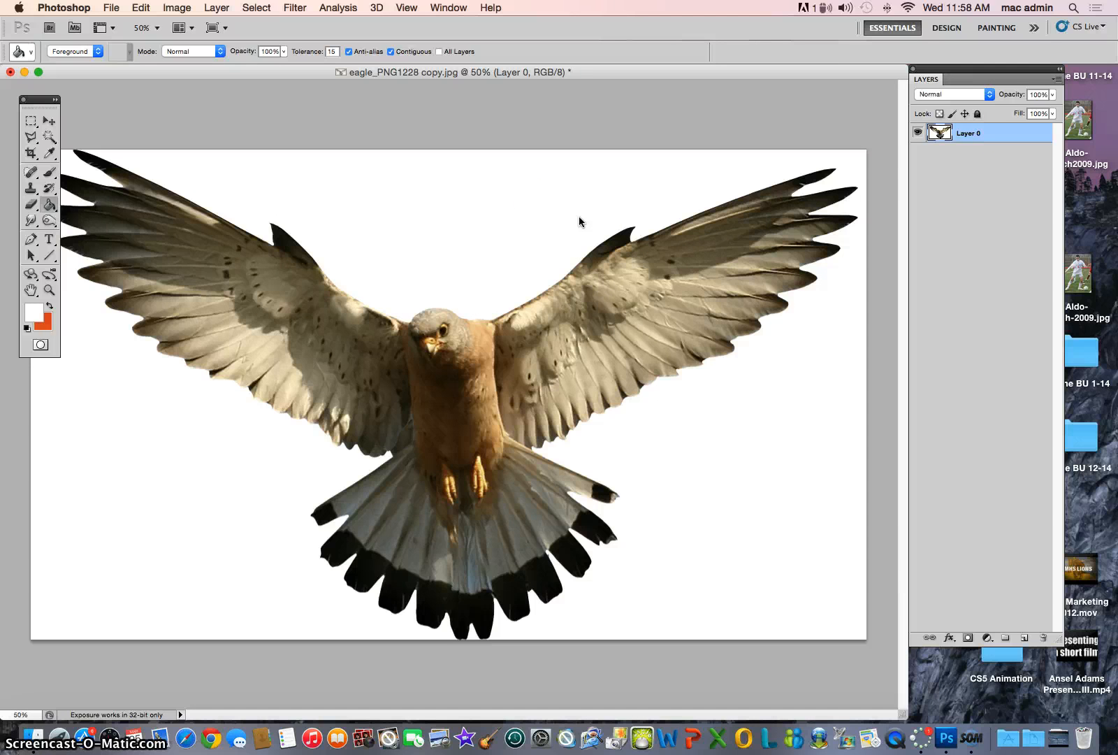
{"action": "left_click", "coordinate": [50, 140]}
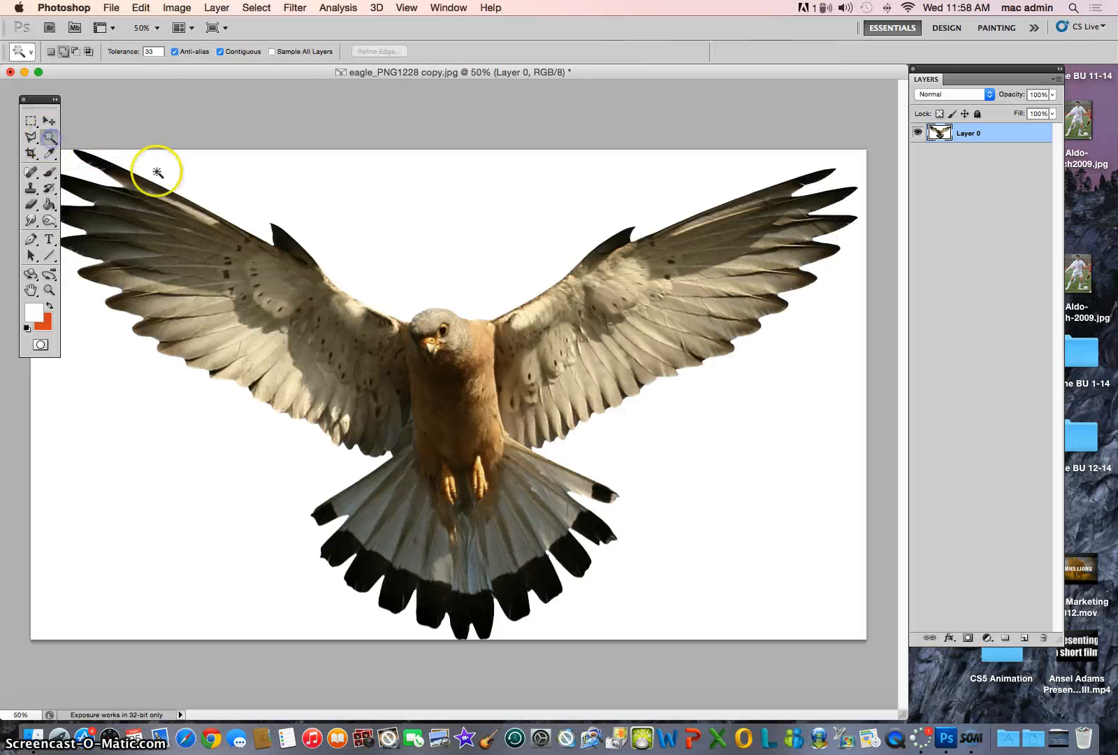
{"action": "left_click", "coordinate": [228, 184]}
{"action": "left_click", "coordinate": [94, 178]}
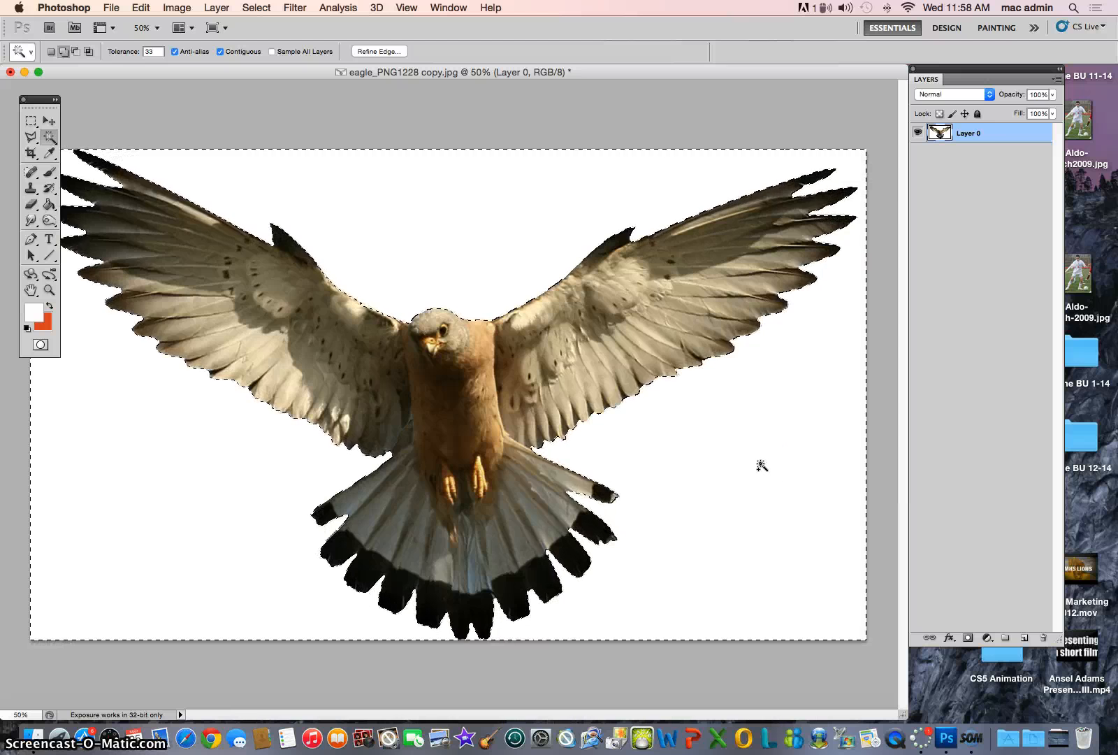
{"action": "left_click", "coordinate": [497, 246]}
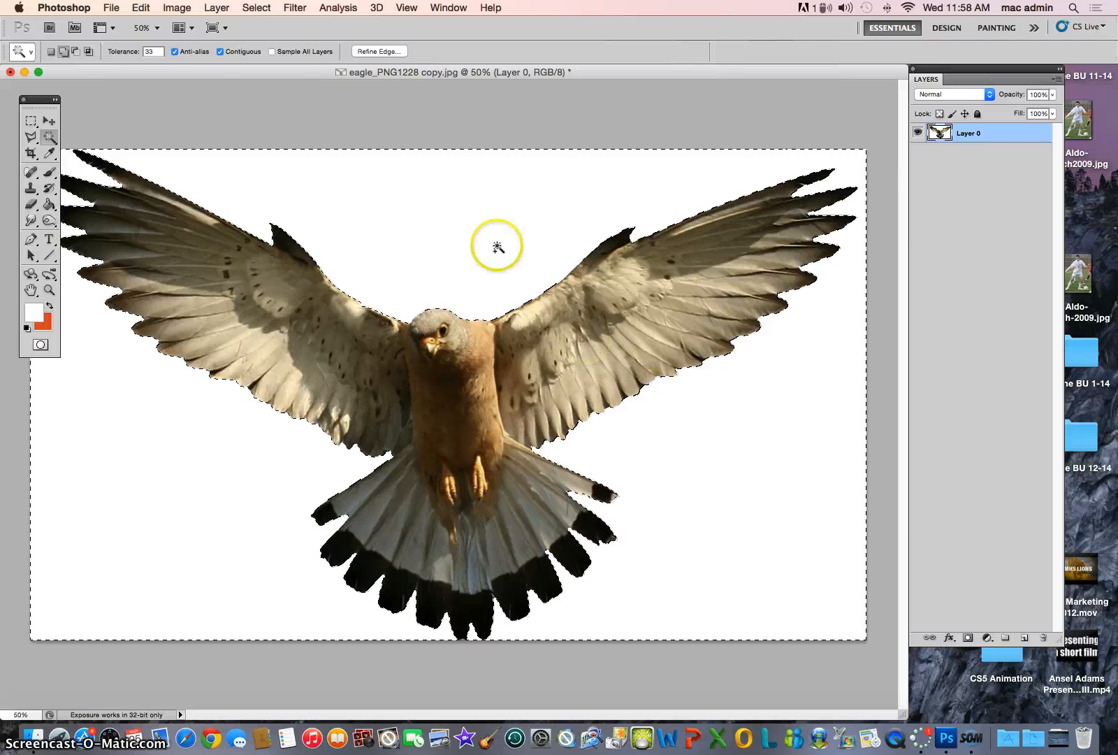
Step: Invert the selection so it covers the eagle, and cut the eagle onto its own new layer
{"action": "left_click", "coordinate": [260, 9]}
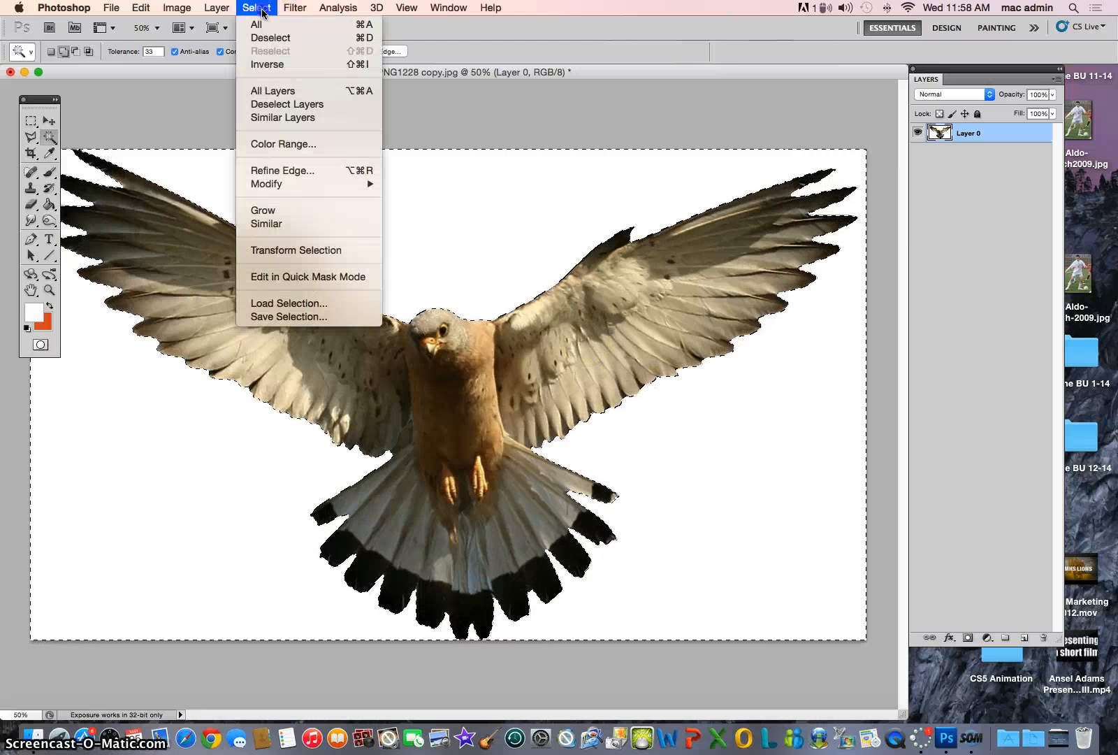
{"action": "left_click", "coordinate": [267, 64]}
{"action": "left_click", "coordinate": [555, 321]}
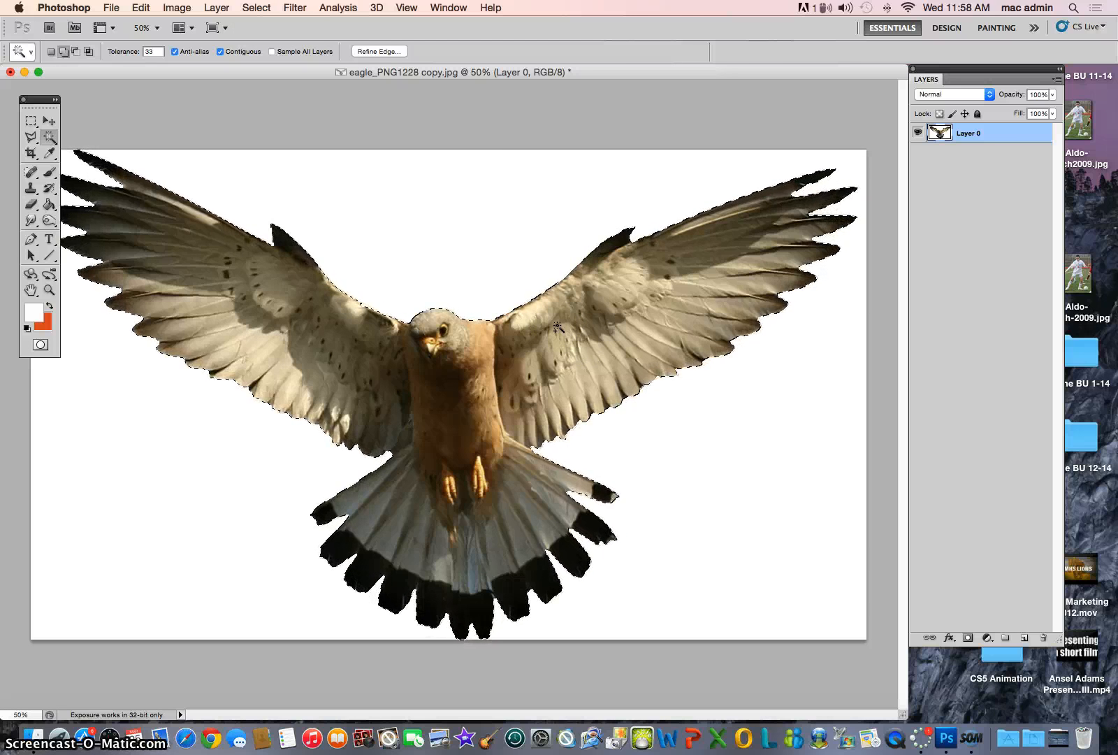
{"action": "right_click", "coordinate": [613, 323]}
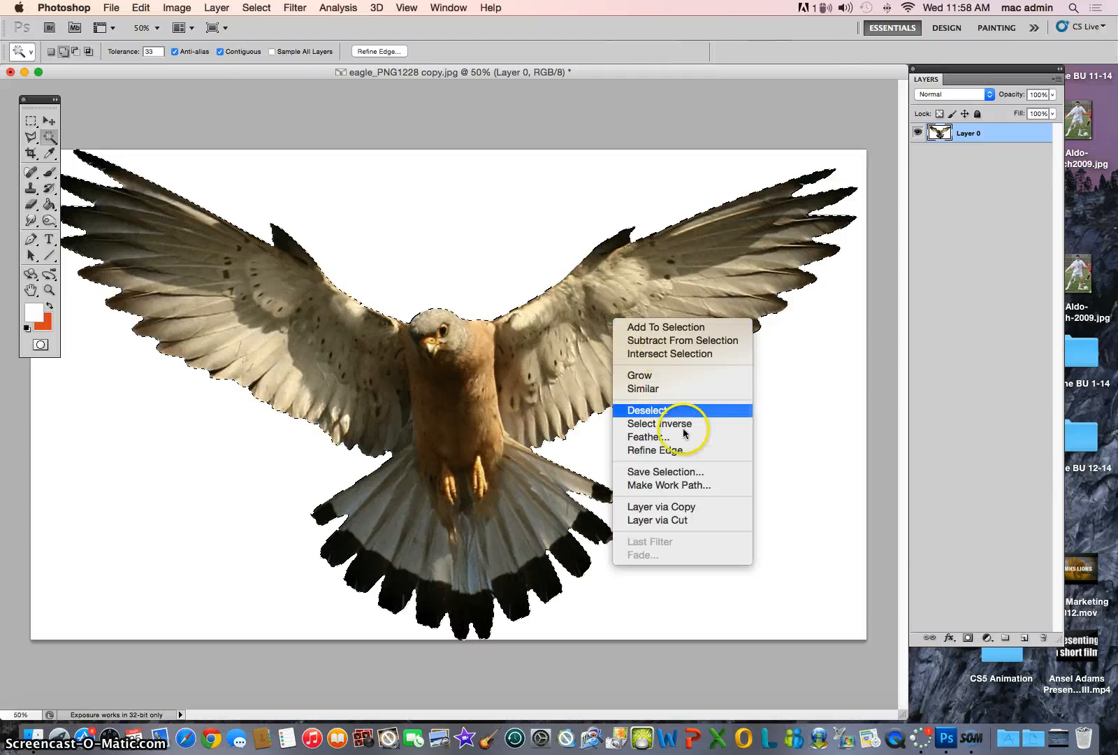
{"action": "left_click", "coordinate": [689, 520]}
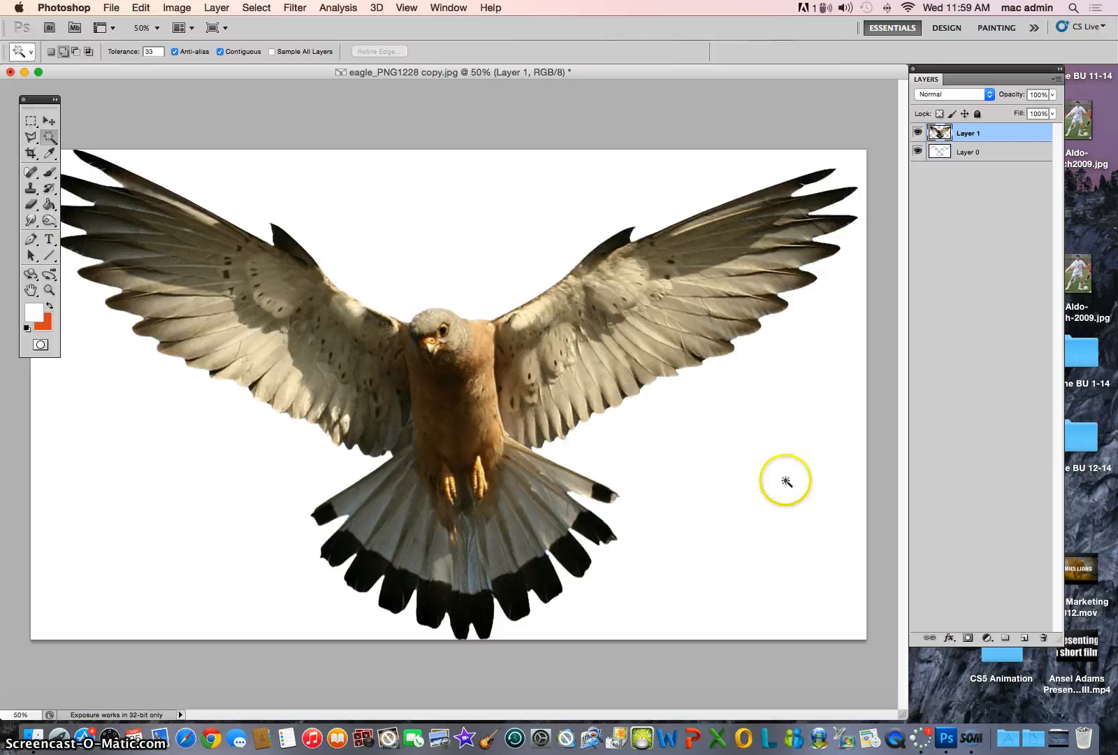
Step: Hide the eagle layer and fill the eagle-shaped hole in Layer 0 with white (ffffff) using the Paint Bucket
{"action": "left_click", "coordinate": [918, 134]}
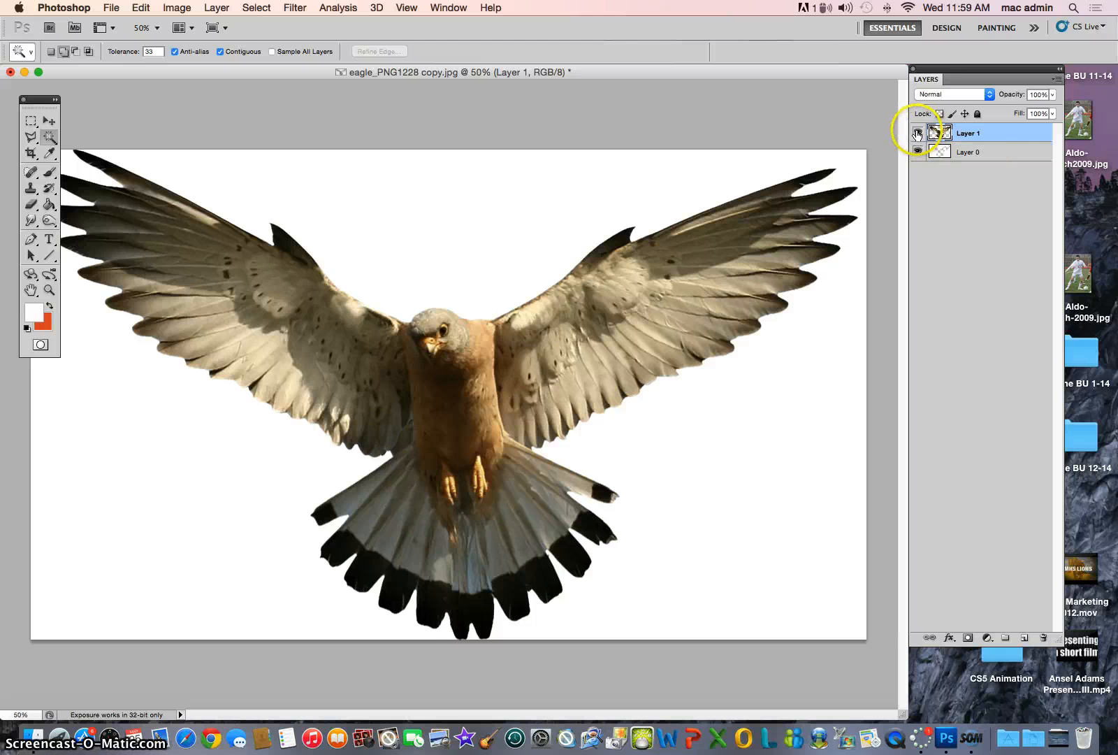
{"action": "left_click", "coordinate": [918, 136]}
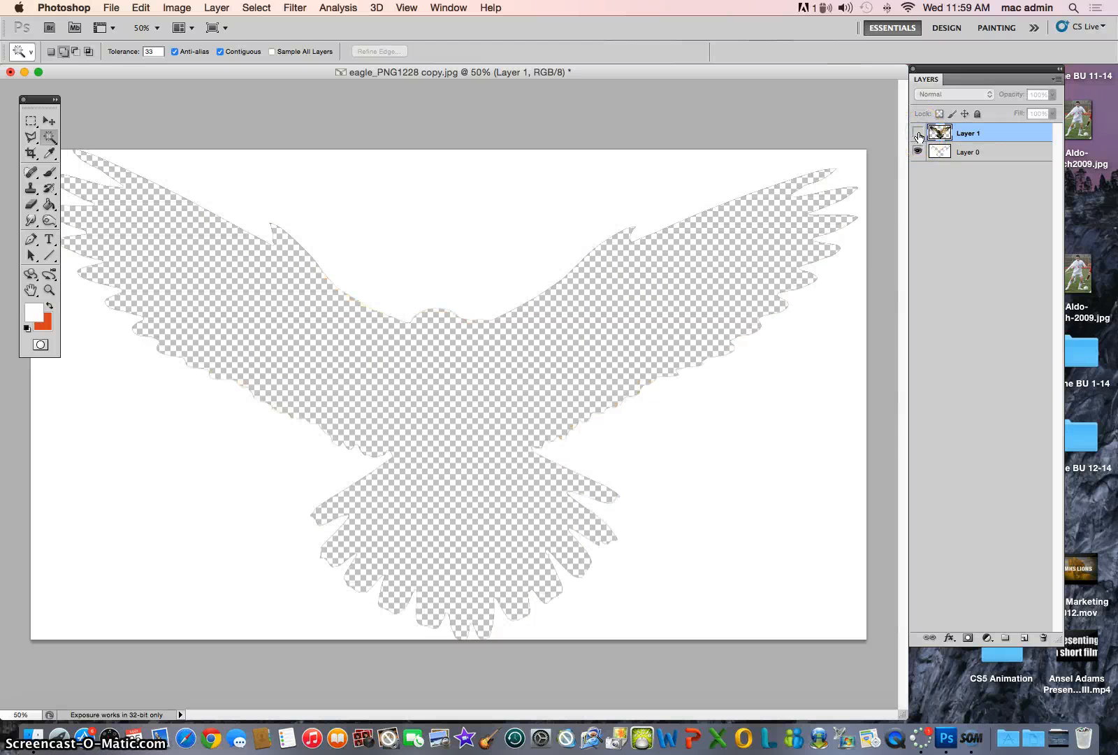
{"action": "left_click", "coordinate": [987, 152]}
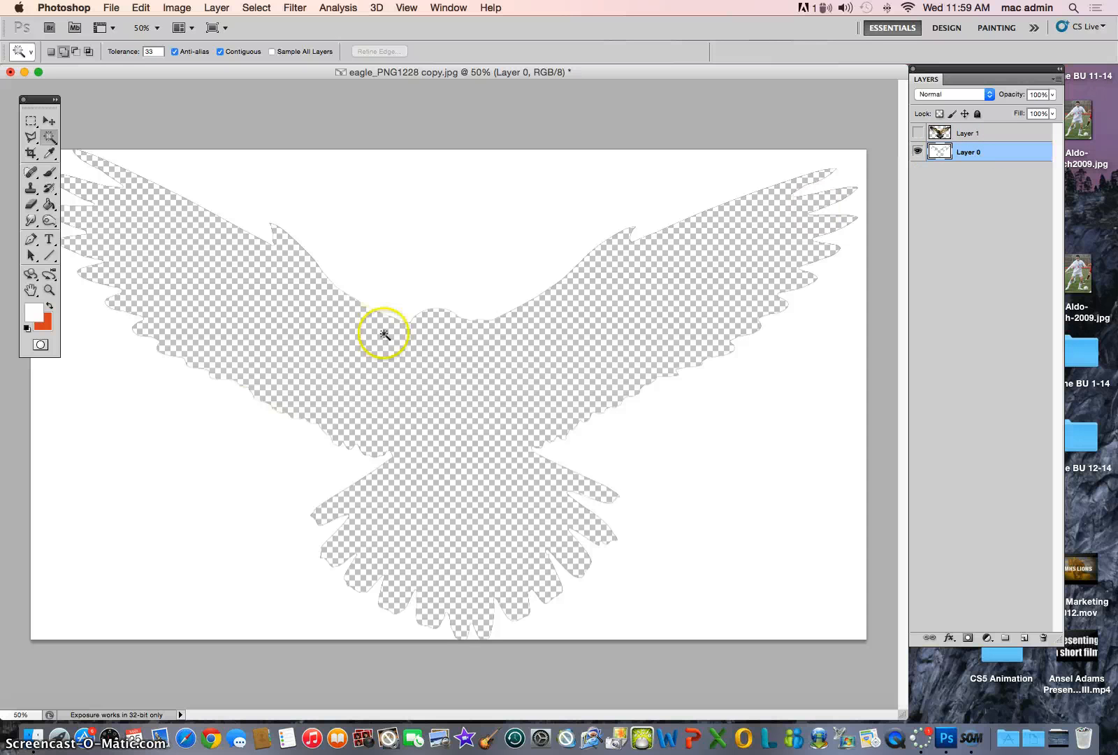
{"action": "left_click", "coordinate": [50, 206]}
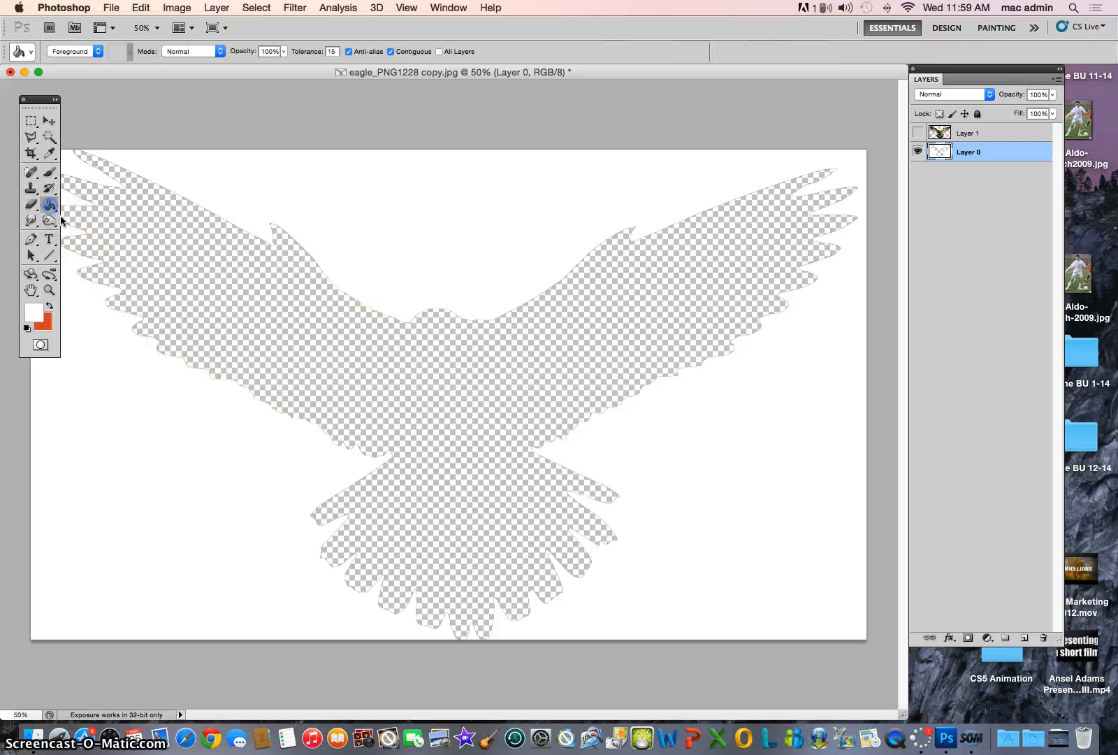
{"action": "left_click", "coordinate": [39, 315]}
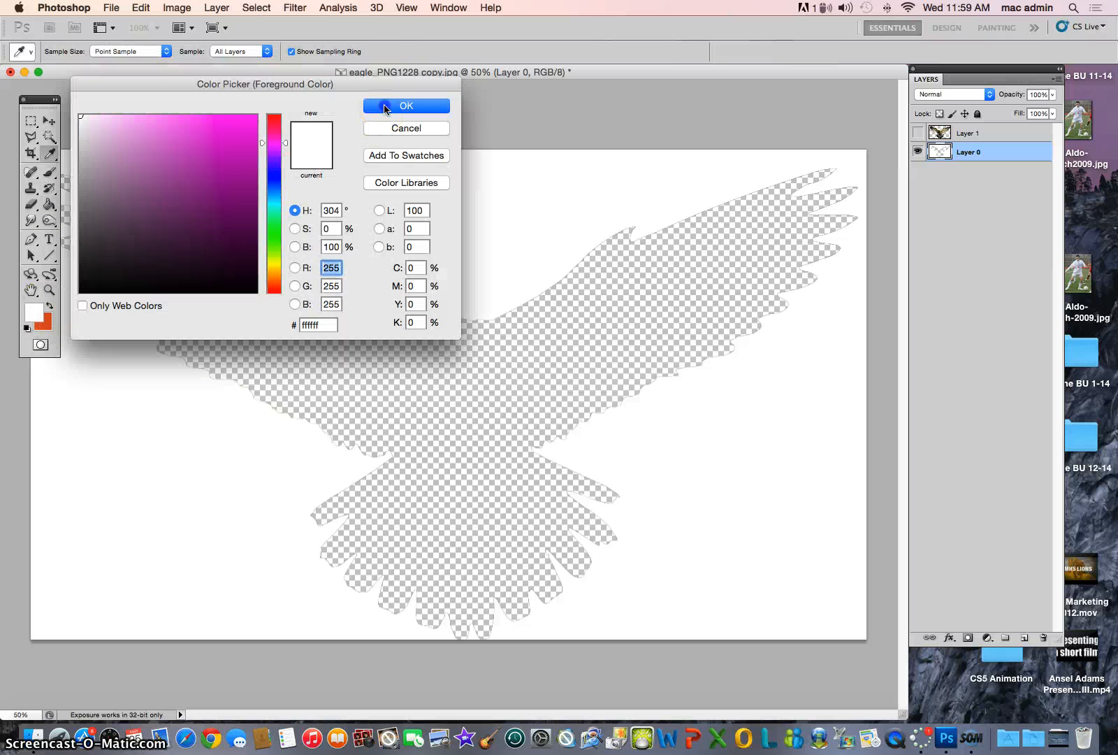
{"action": "left_click", "coordinate": [383, 106]}
{"action": "left_click", "coordinate": [239, 280]}
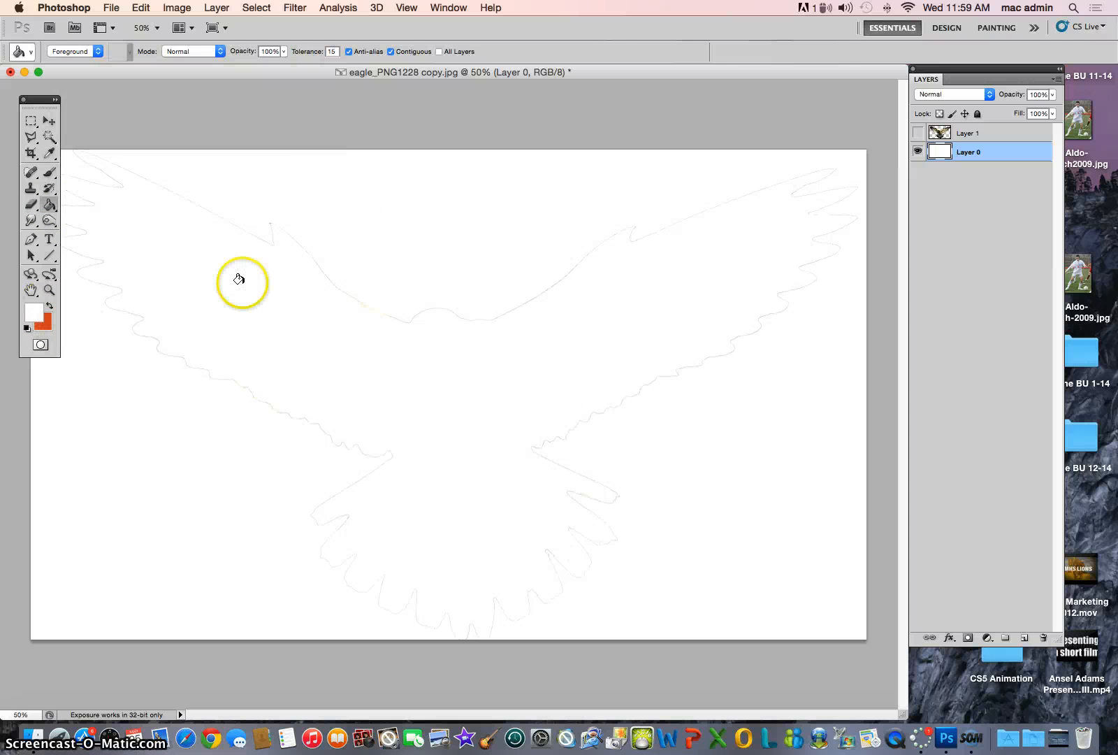
{"action": "left_click", "coordinate": [250, 234]}
{"action": "left_click", "coordinate": [252, 211]}
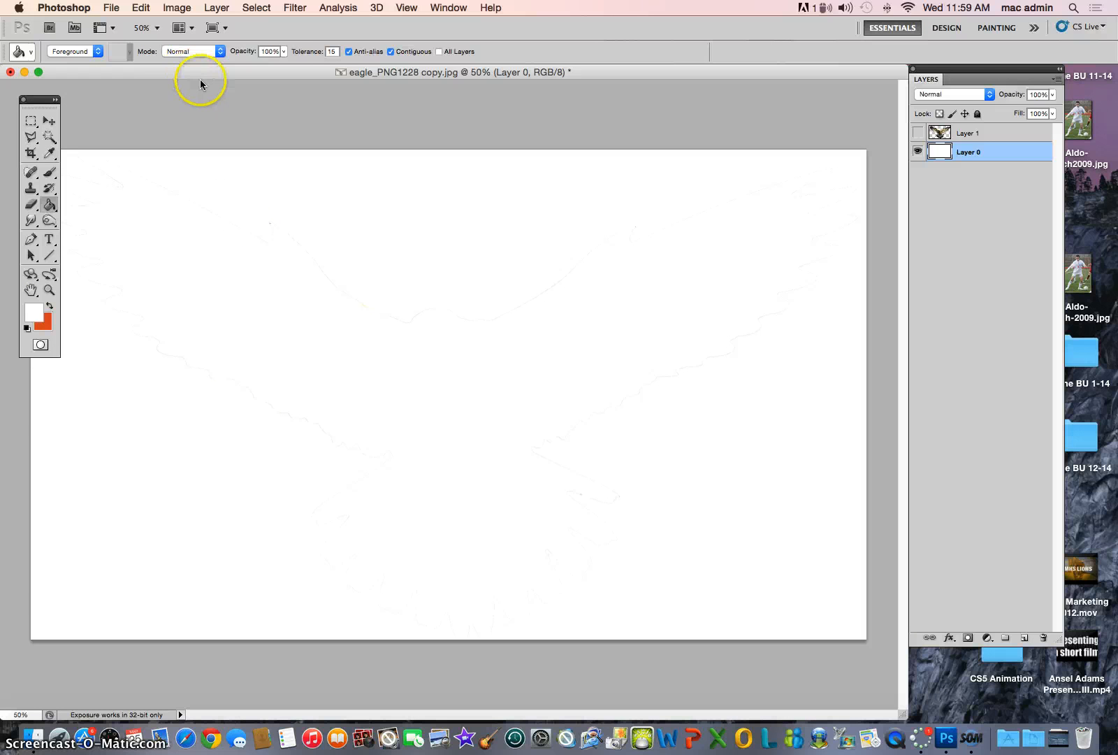
Step: Set the Paint Bucket tolerance to 100 and fill over the remaining eagle outline on Layer 0 with white
{"action": "left_click", "coordinate": [317, 51]}
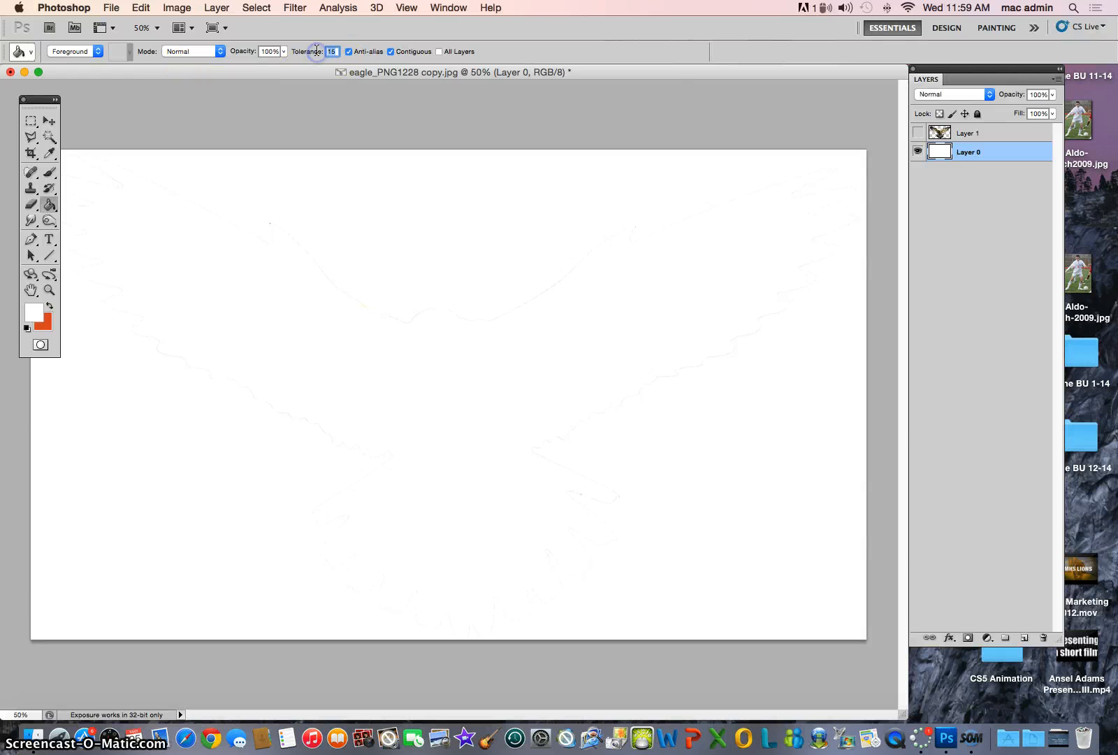
{"action": "type", "text": "100"}
{"action": "left_click", "coordinate": [270, 191]}
{"action": "left_click", "coordinate": [612, 225]}
{"action": "left_click", "coordinate": [589, 333]}
{"action": "left_click", "coordinate": [517, 291]}
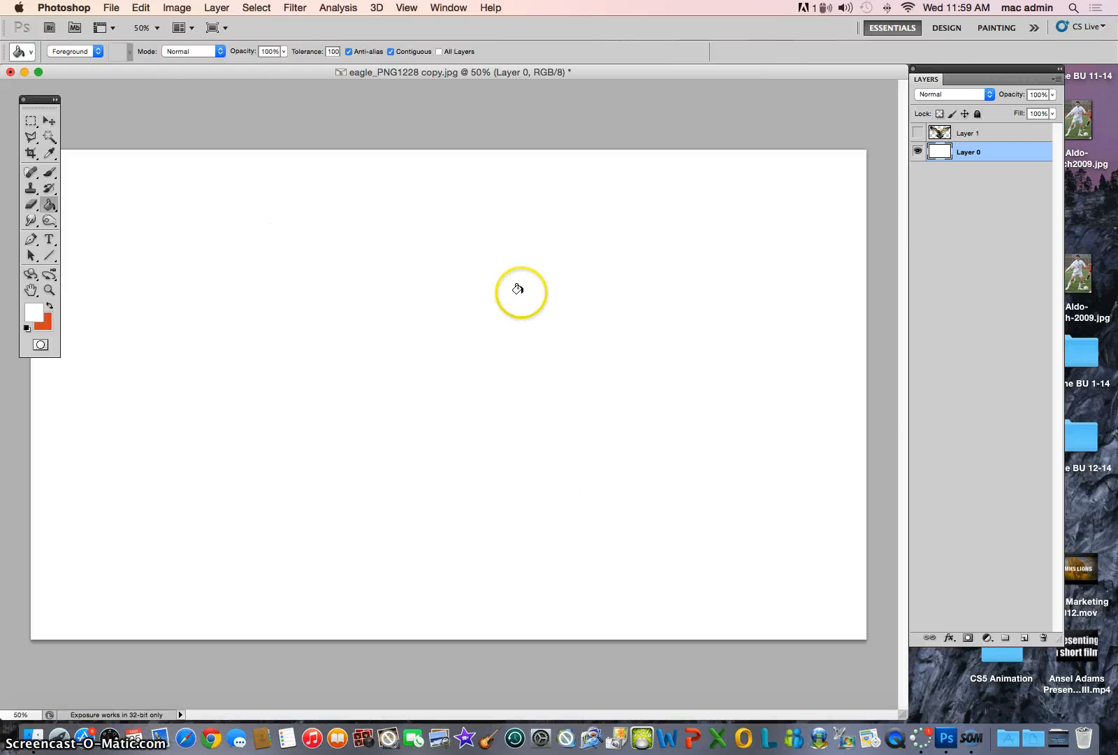
{"action": "left_click", "coordinate": [543, 271]}
{"action": "left_click", "coordinate": [654, 246]}
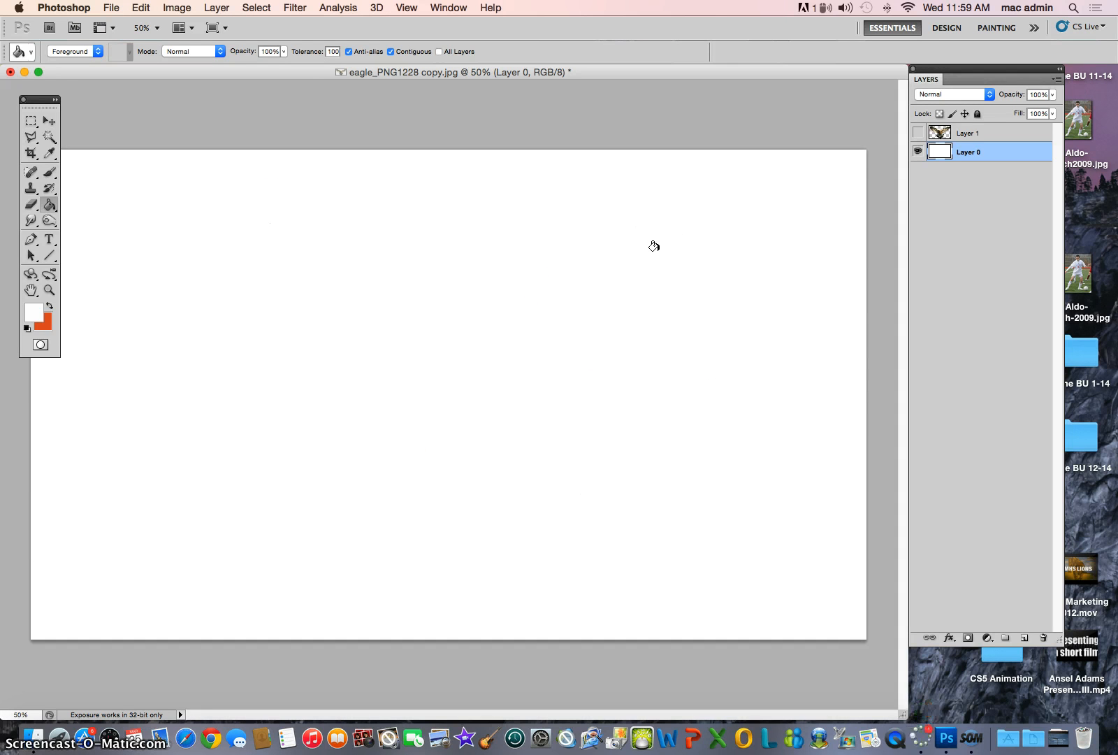
{"action": "left_click", "coordinate": [685, 249]}
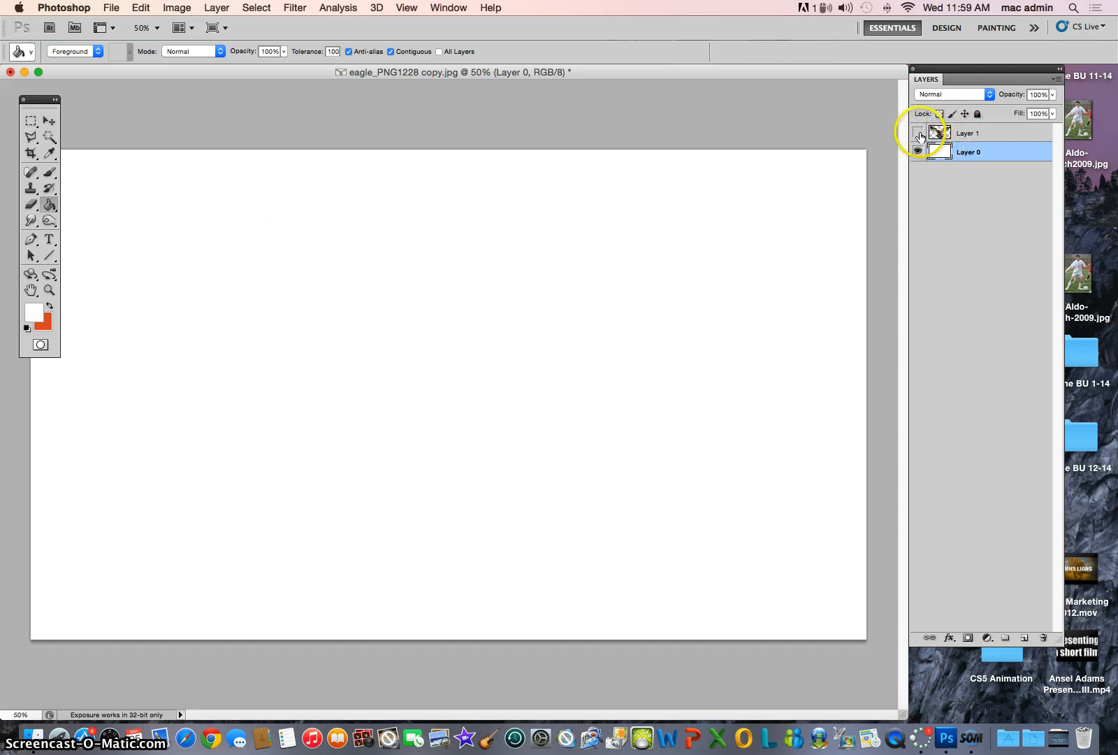
Step: Make the eagle layer, Layer 1, visible again and duplicate it
{"action": "left_click", "coordinate": [978, 133]}
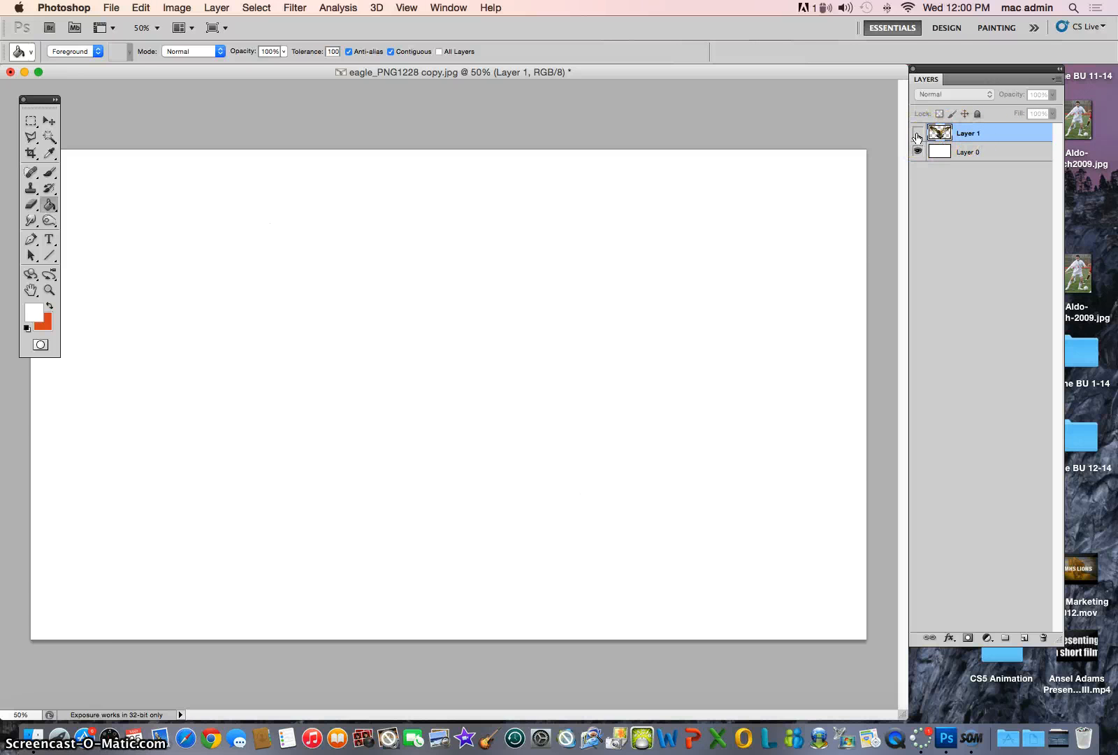
{"action": "left_click", "coordinate": [917, 133]}
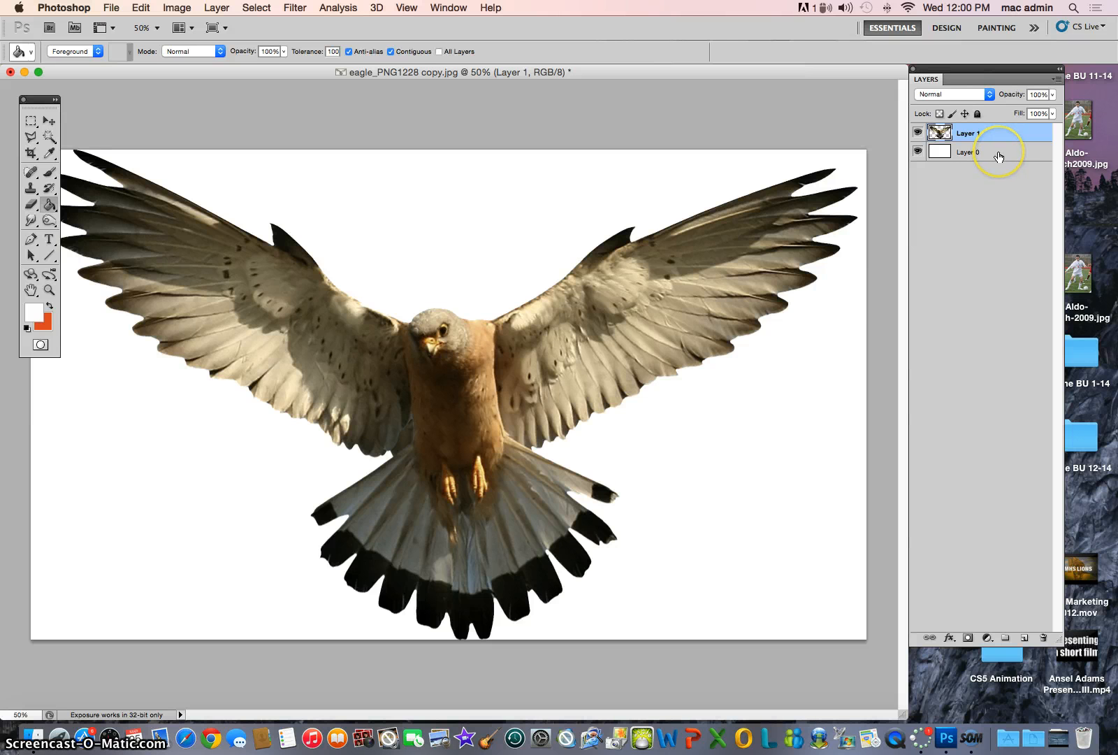
{"action": "key", "text": "super+j"}
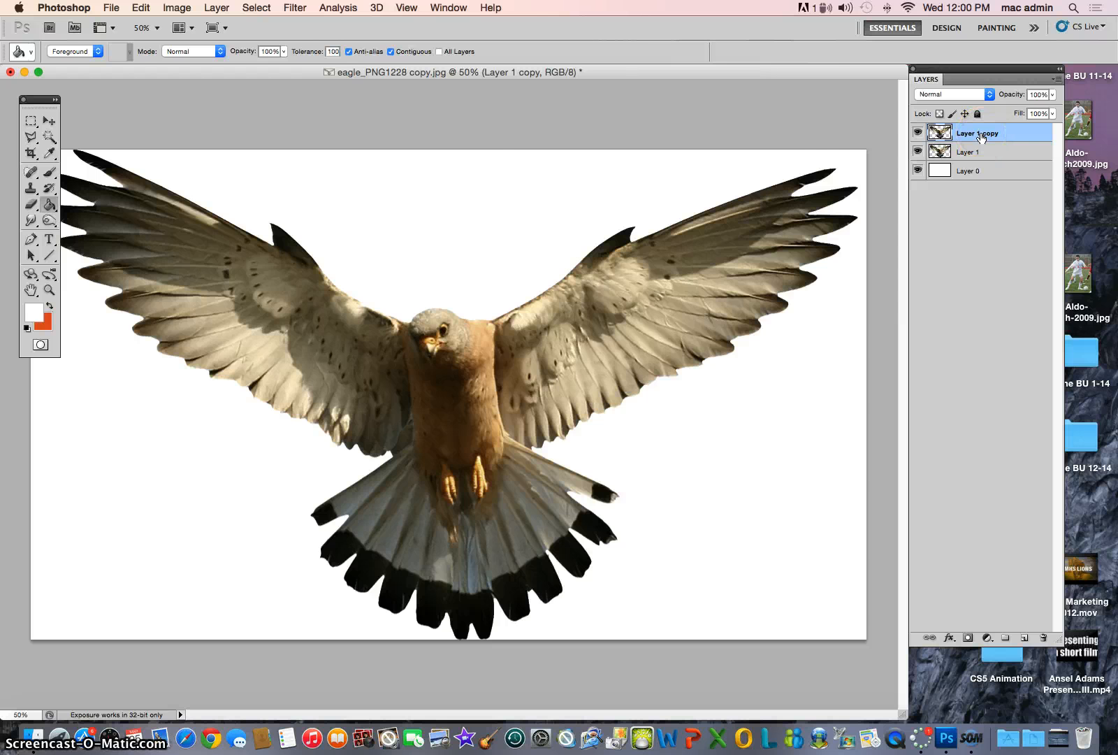
{"action": "left_click_drag", "start_coordinate": [979, 138], "coordinate": [952, 149]}
Step: Start Puppet Warp on Layer 1 copy and pin the eagle's lower right body, tail base and right-hand tail feather tips
{"action": "left_click", "coordinate": [140, 8]}
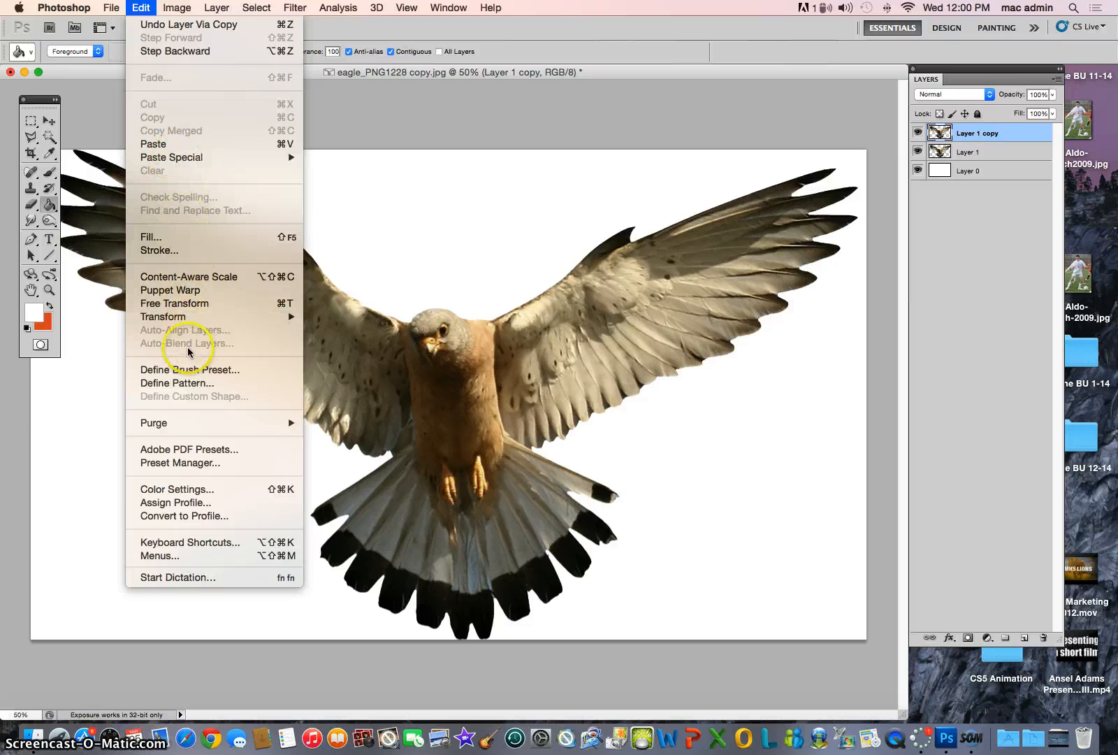
{"action": "left_click", "coordinate": [178, 289]}
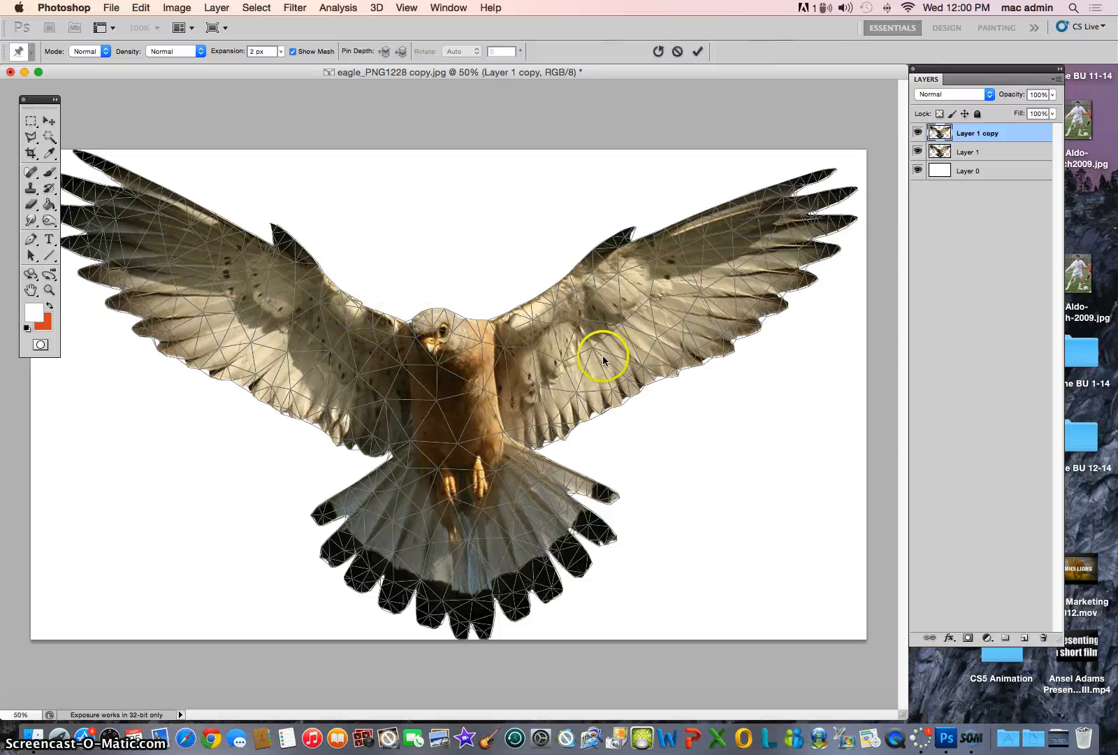
{"action": "left_click", "coordinate": [505, 434]}
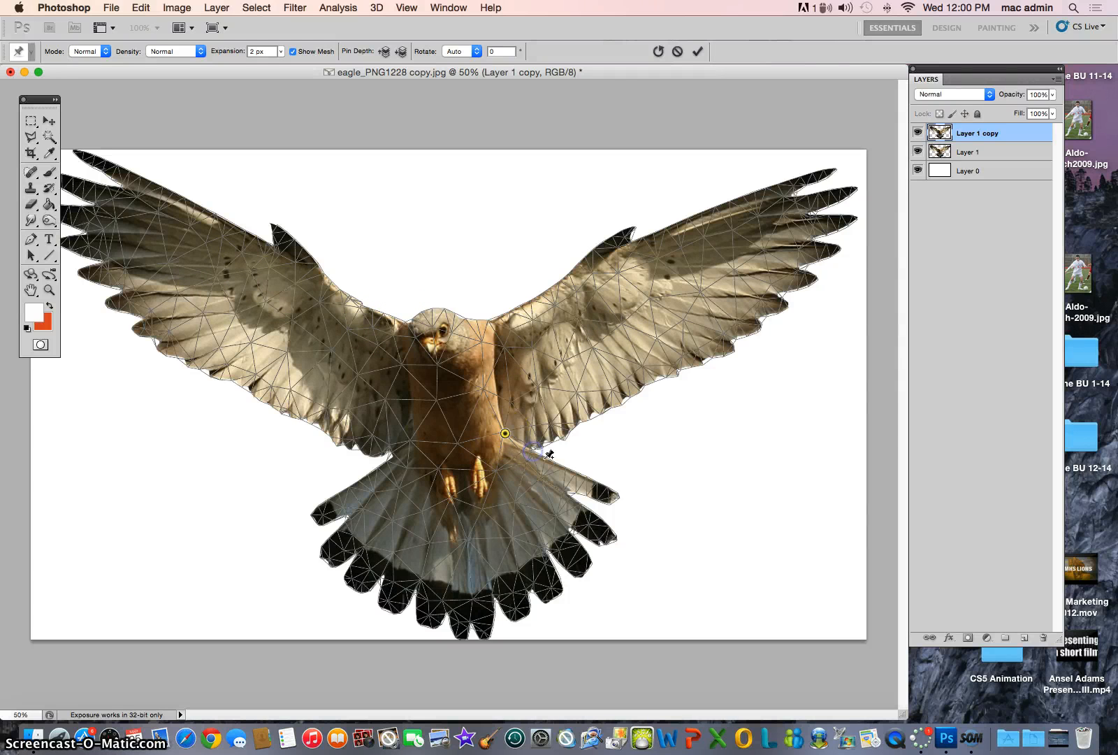
{"action": "left_click", "coordinate": [533, 451]}
{"action": "left_click", "coordinate": [615, 496]}
{"action": "left_click", "coordinate": [551, 598]}
{"action": "left_click", "coordinate": [582, 573]}
{"action": "left_click", "coordinate": [605, 542]}
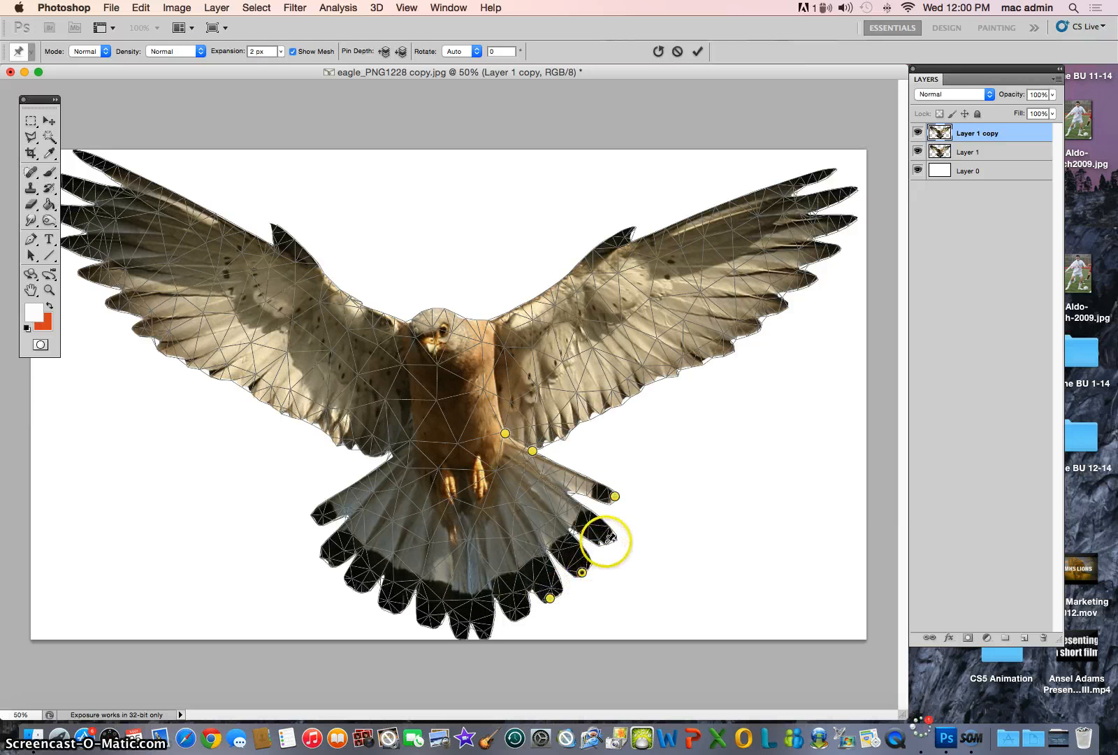
Step: Add Puppet Warp pins along the middle and left-hand tail feather tips and at the tail's left base
{"action": "left_click", "coordinate": [511, 599]}
{"action": "left_click", "coordinate": [467, 620]}
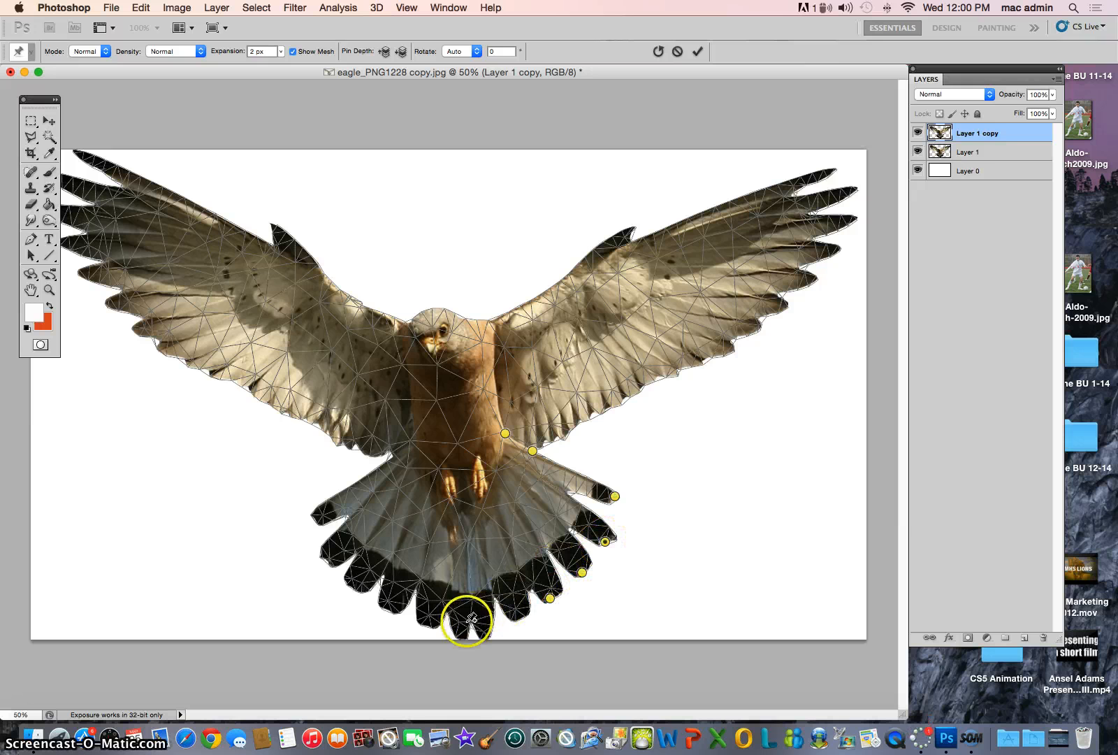
{"action": "left_click", "coordinate": [390, 598]}
{"action": "left_click", "coordinate": [341, 549]}
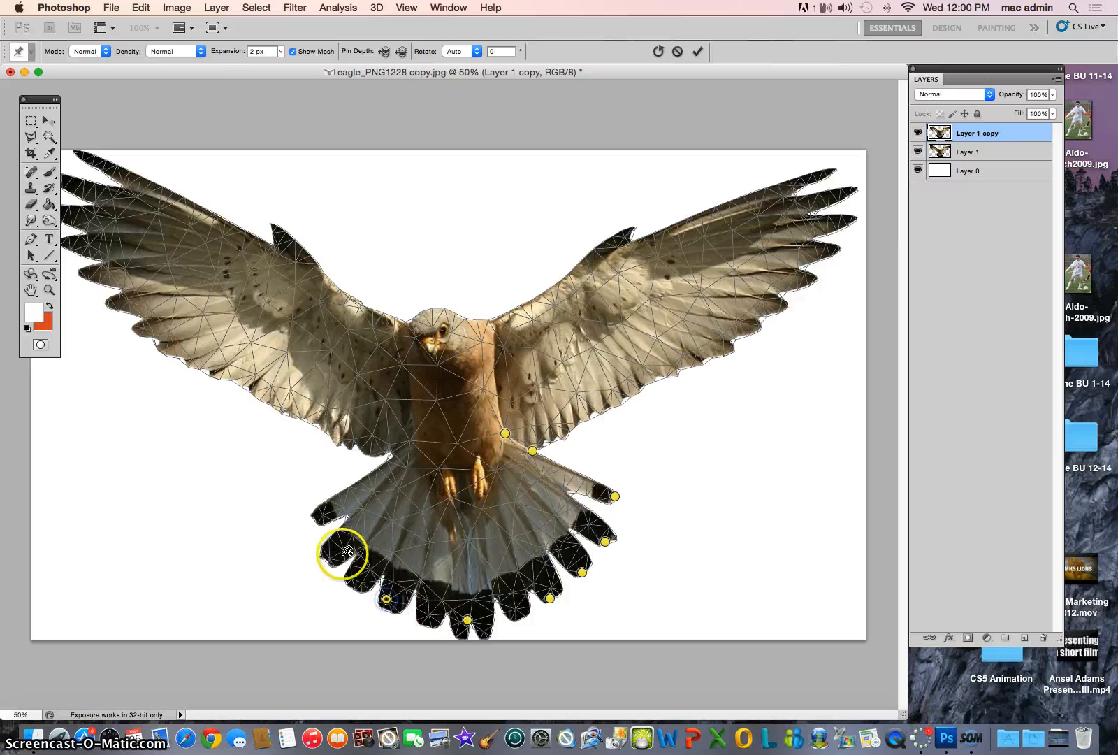
{"action": "left_click", "coordinate": [324, 510]}
{"action": "left_click", "coordinate": [390, 452]}
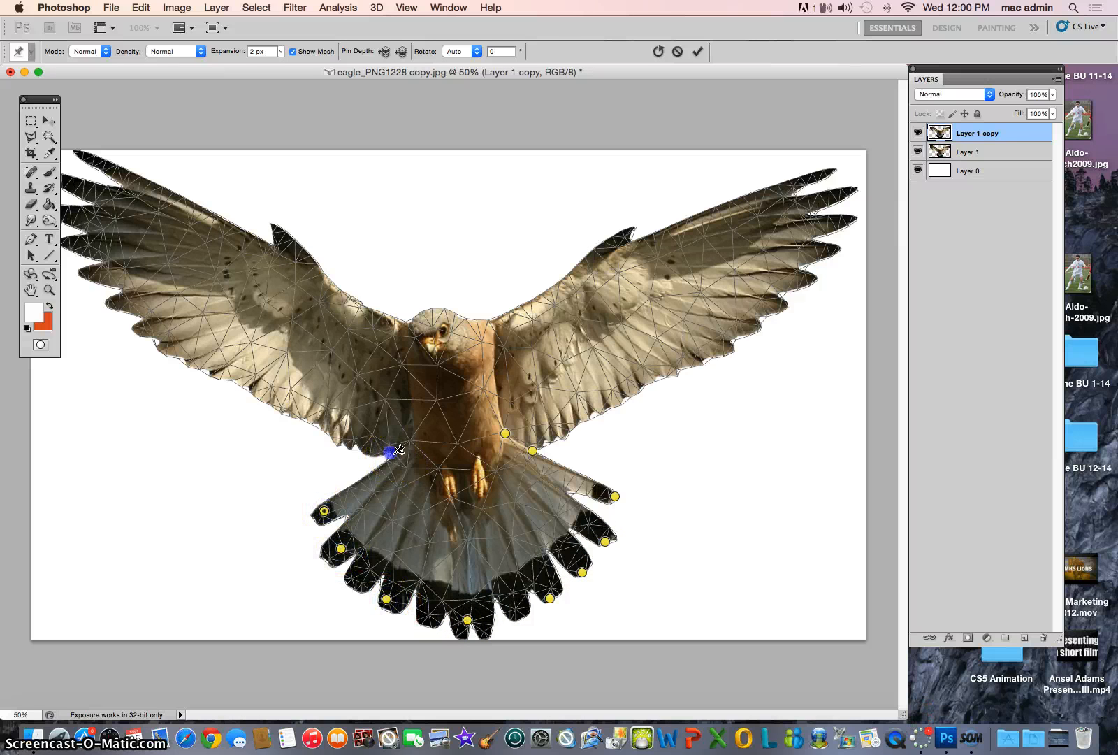
Step: Pin both of the eagle's shoulders, the top of its head and the upper edge of each wing
{"action": "left_click", "coordinate": [404, 323]}
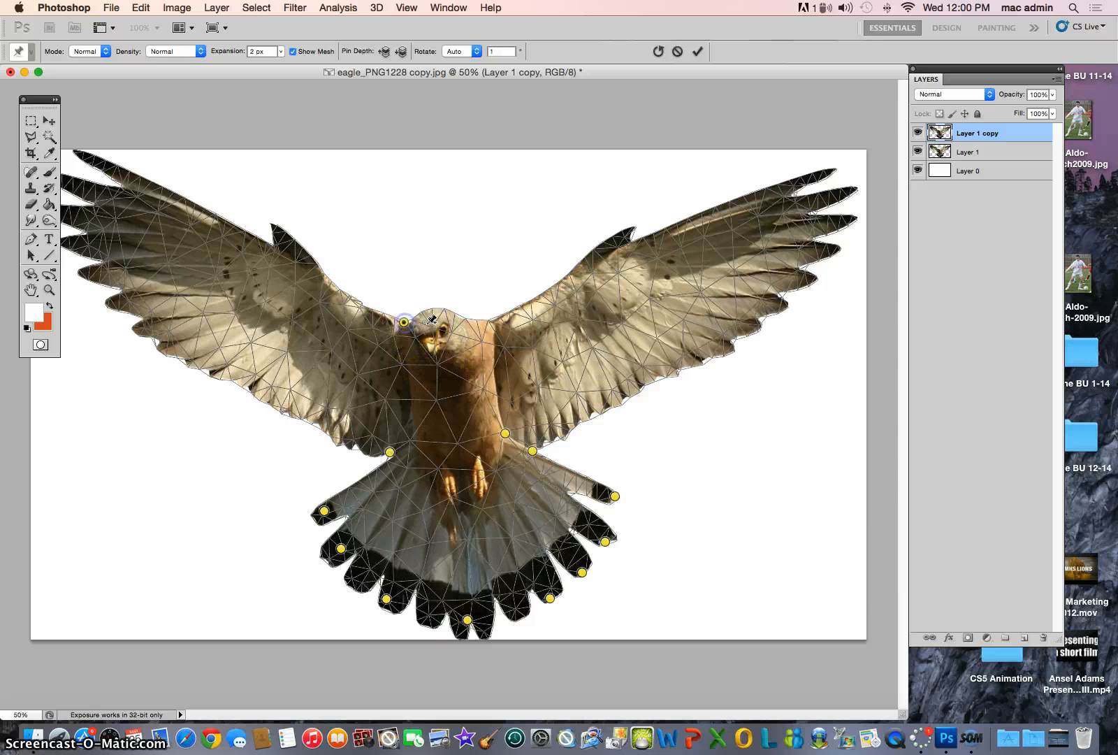
{"action": "left_click", "coordinate": [487, 320]}
{"action": "left_click", "coordinate": [444, 310]}
{"action": "left_click", "coordinate": [647, 234]}
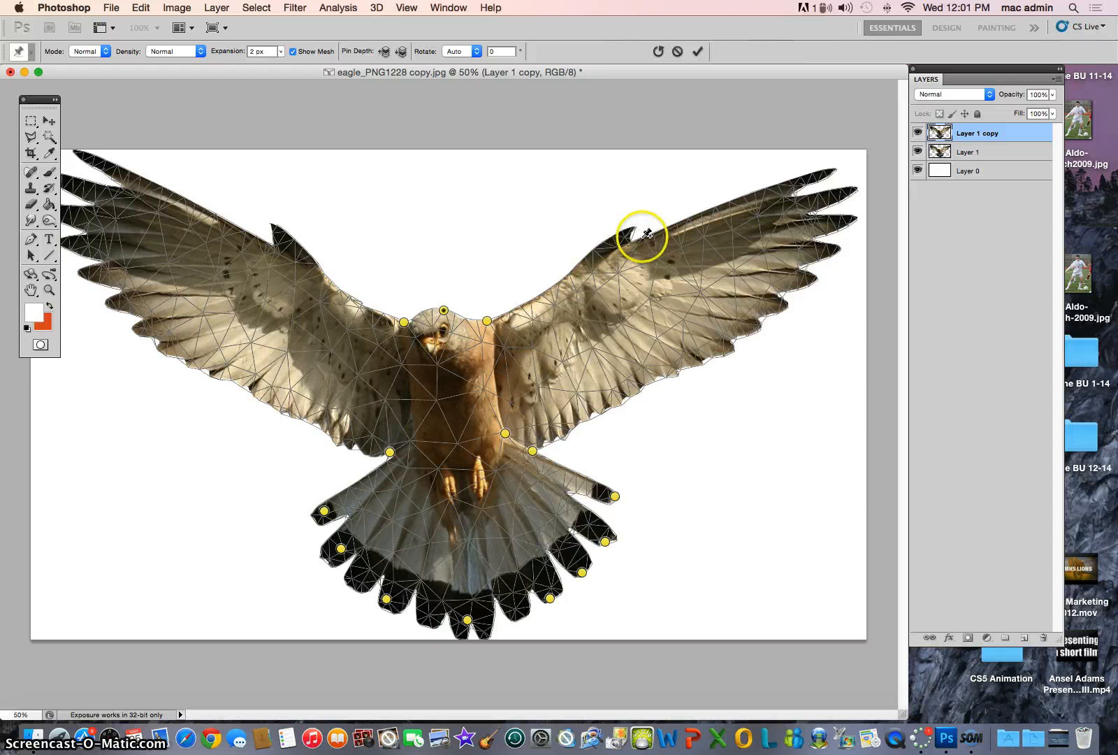
{"action": "left_click", "coordinate": [643, 237]}
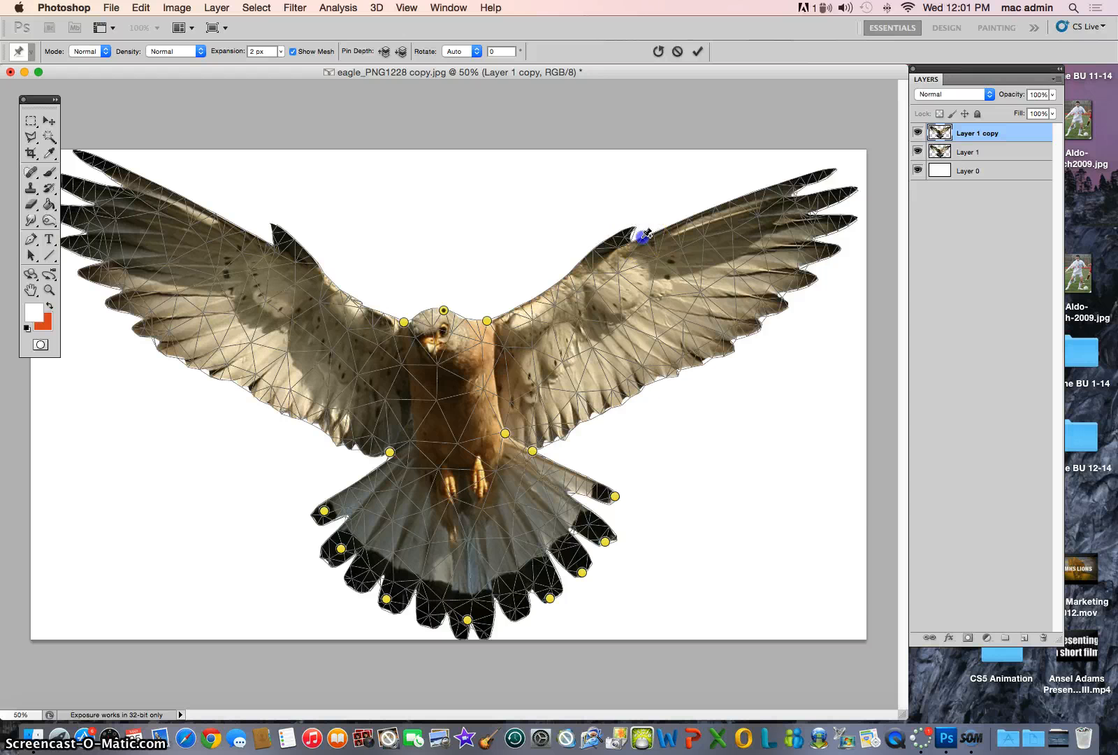
{"action": "left_click", "coordinate": [258, 236]}
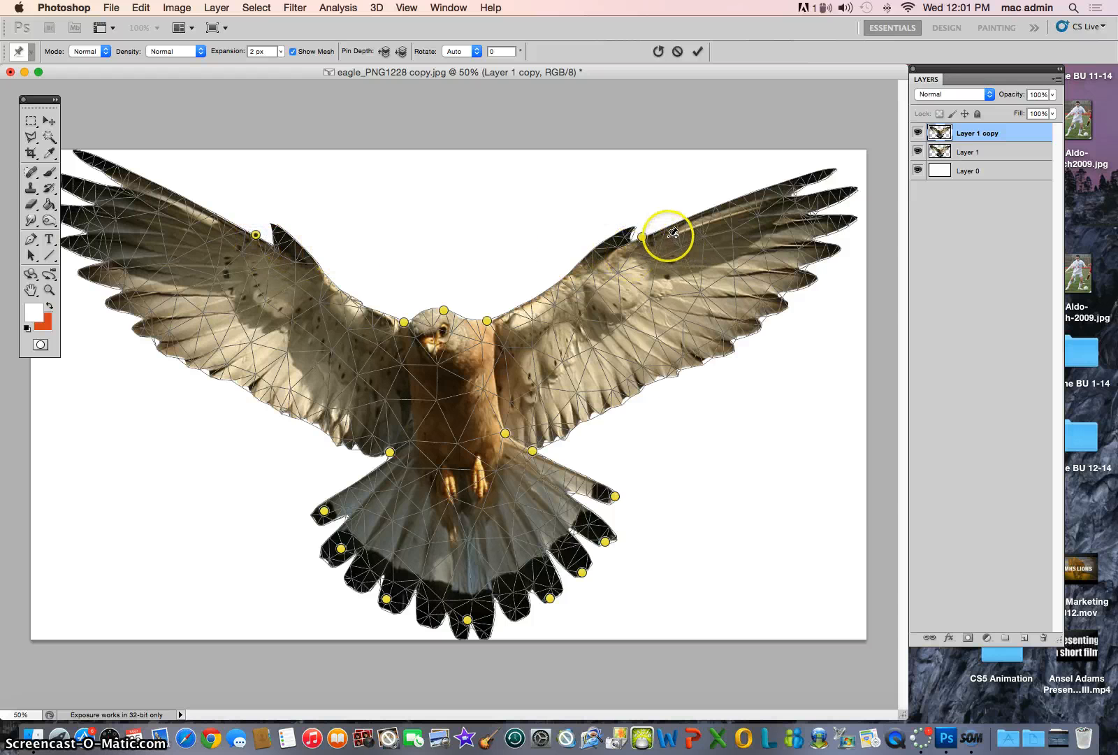
Step: Pull the pins on both wings downward to lower the wings, and apply the Puppet Warp
{"action": "left_click_drag", "start_coordinate": [642, 237], "coordinate": [644, 258]}
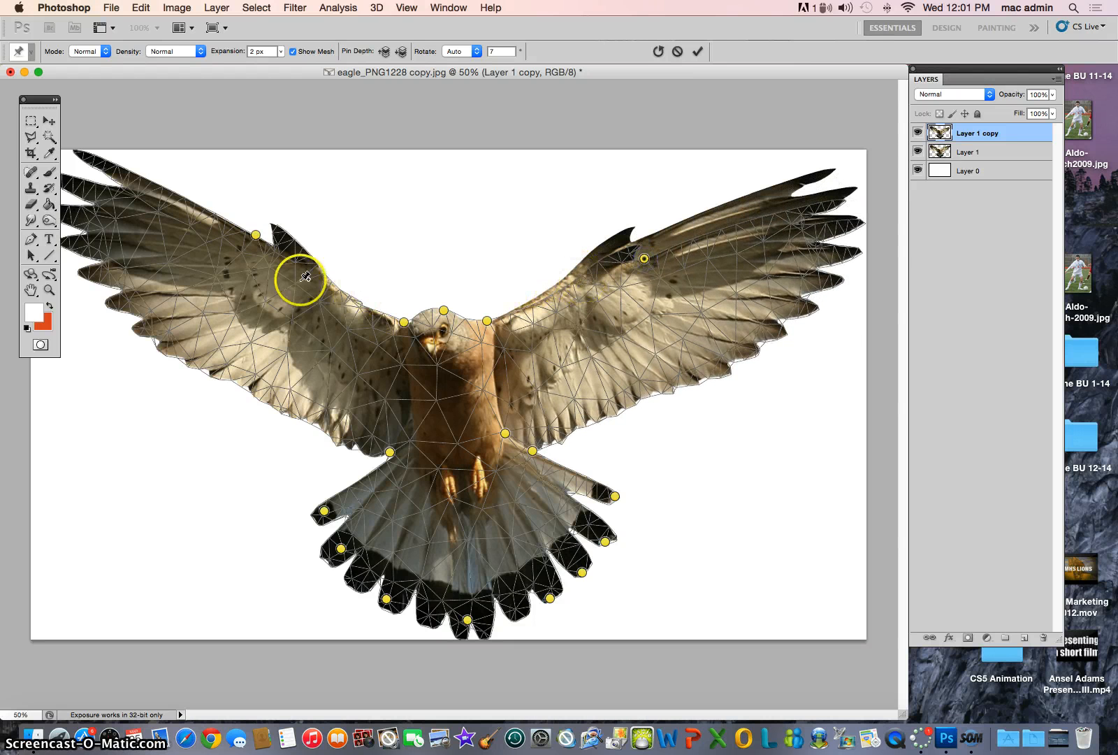
{"action": "left_click_drag", "start_coordinate": [255, 234], "coordinate": [228, 290]}
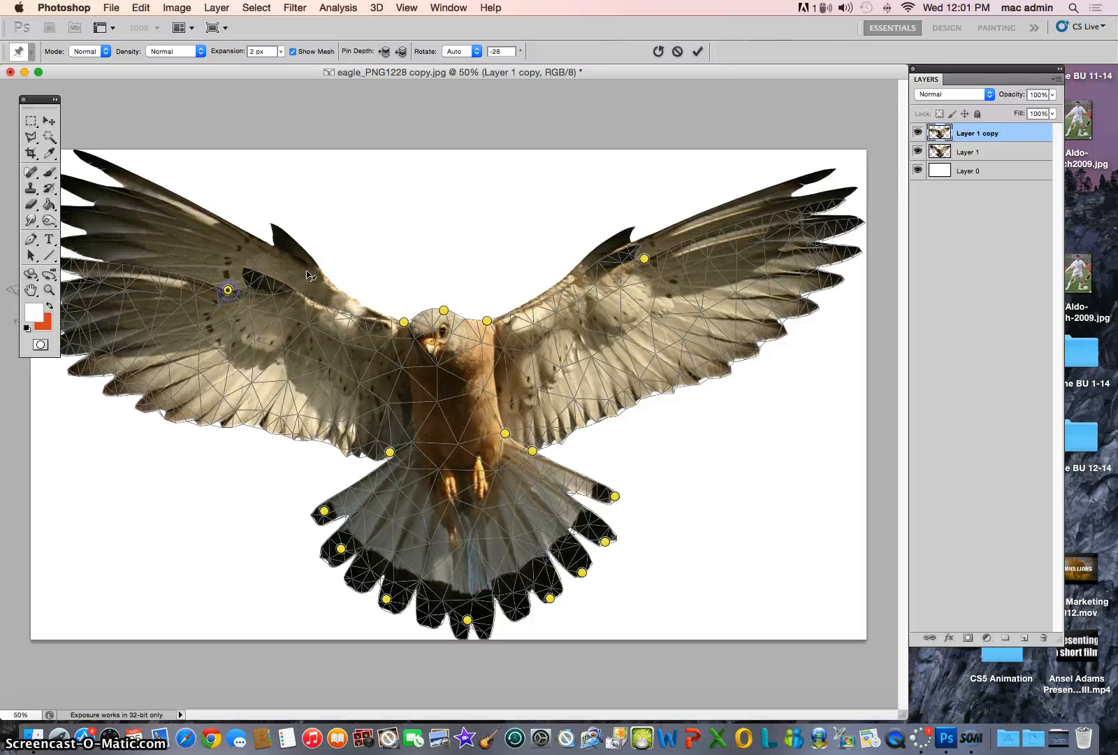
{"action": "left_click", "coordinate": [648, 277]}
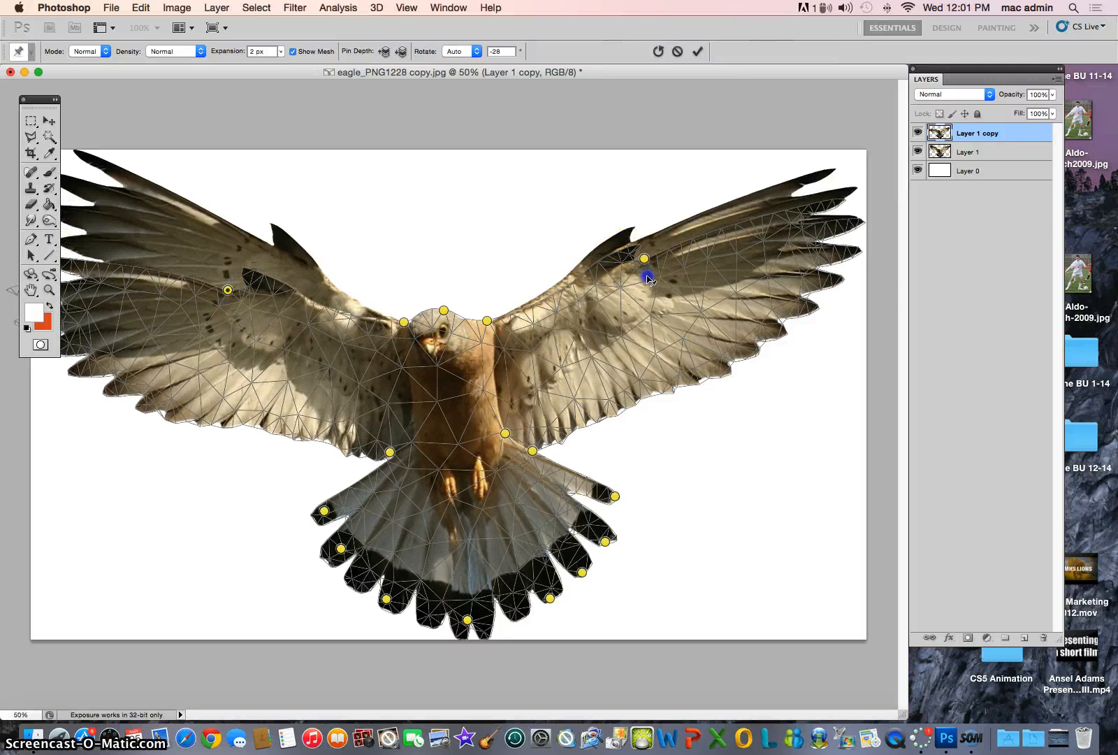
{"action": "left_click_drag", "start_coordinate": [648, 278], "coordinate": [649, 301]}
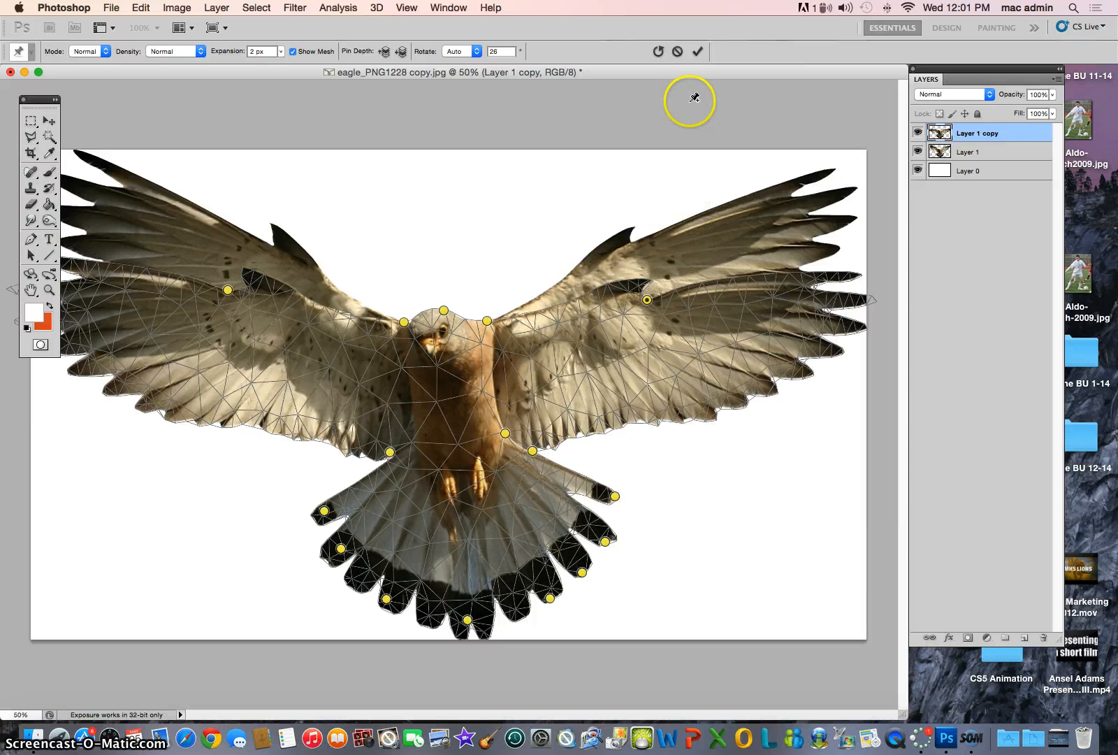
{"action": "left_click", "coordinate": [698, 52]}
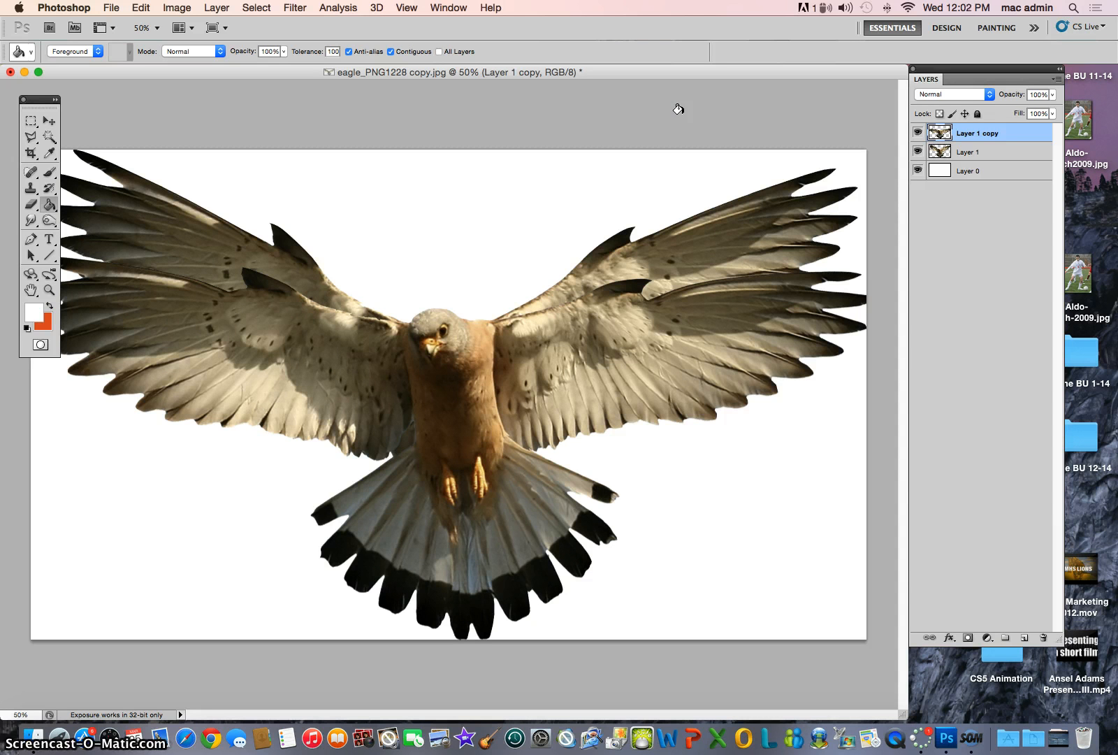
Step: Duplicate Layer 1 as Layer 1 copy 2 within the same document
{"action": "left_click", "coordinate": [989, 152]}
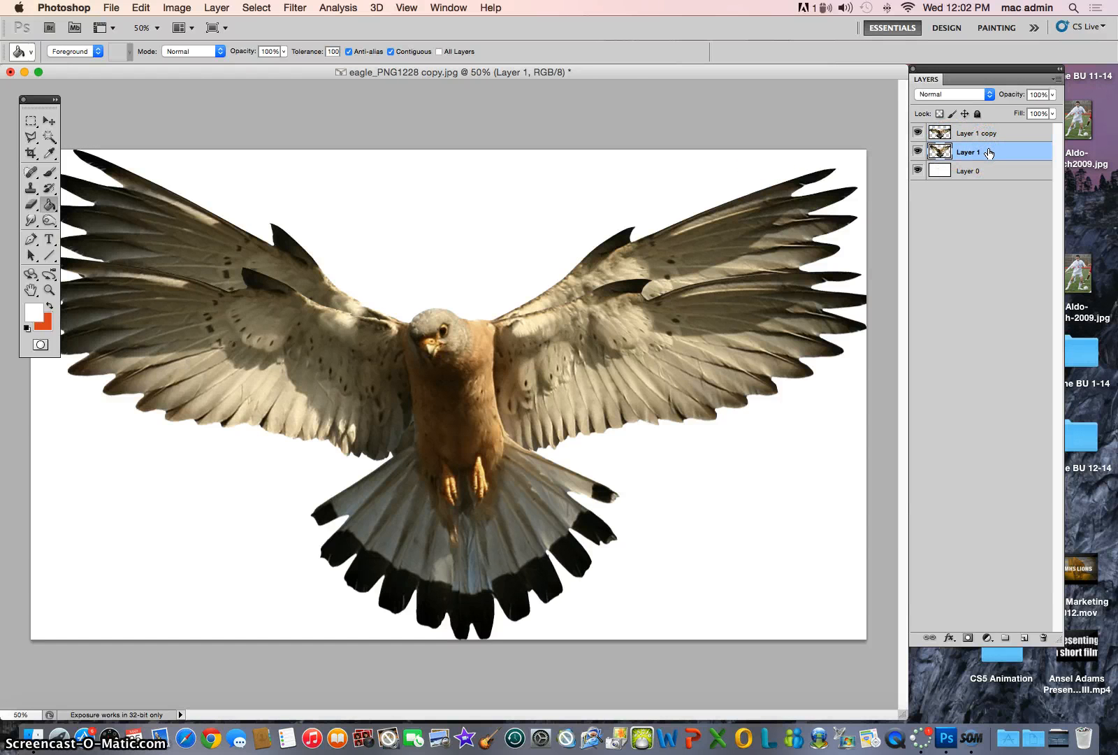
{"action": "right_click", "coordinate": [990, 152]}
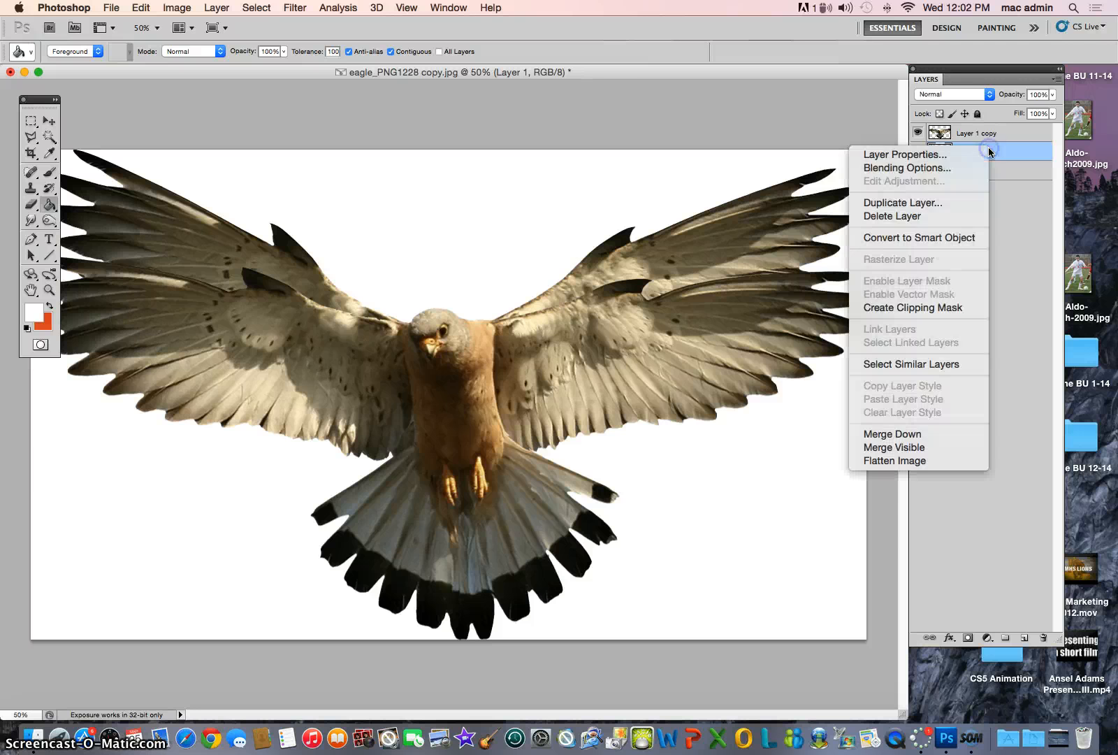
{"action": "left_click", "coordinate": [916, 205]}
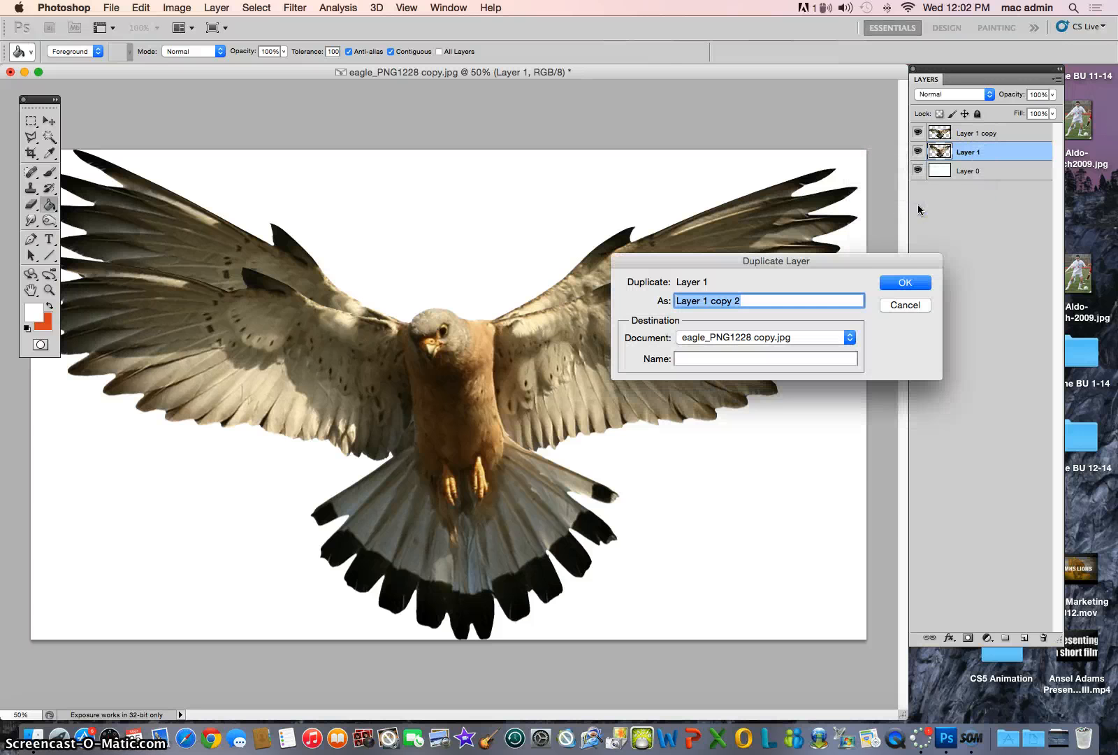
{"action": "left_click", "coordinate": [904, 283]}
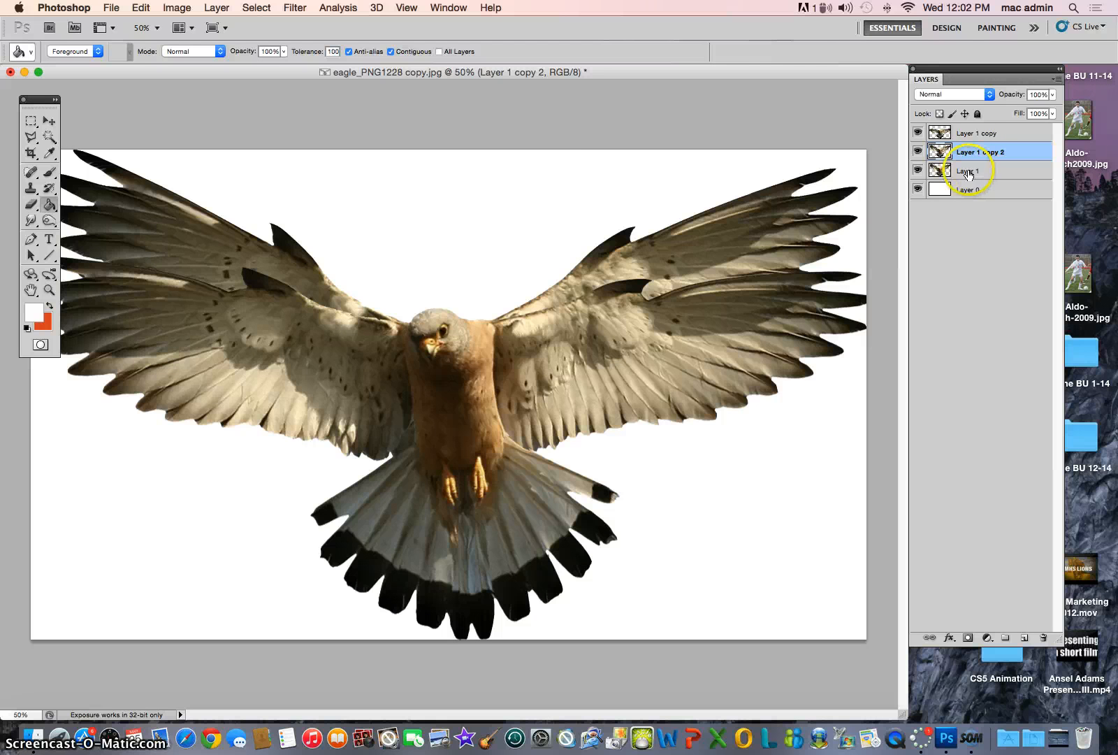
Step: Display the frame animation controls and make frames from the document's layers
{"action": "left_click", "coordinate": [449, 8]}
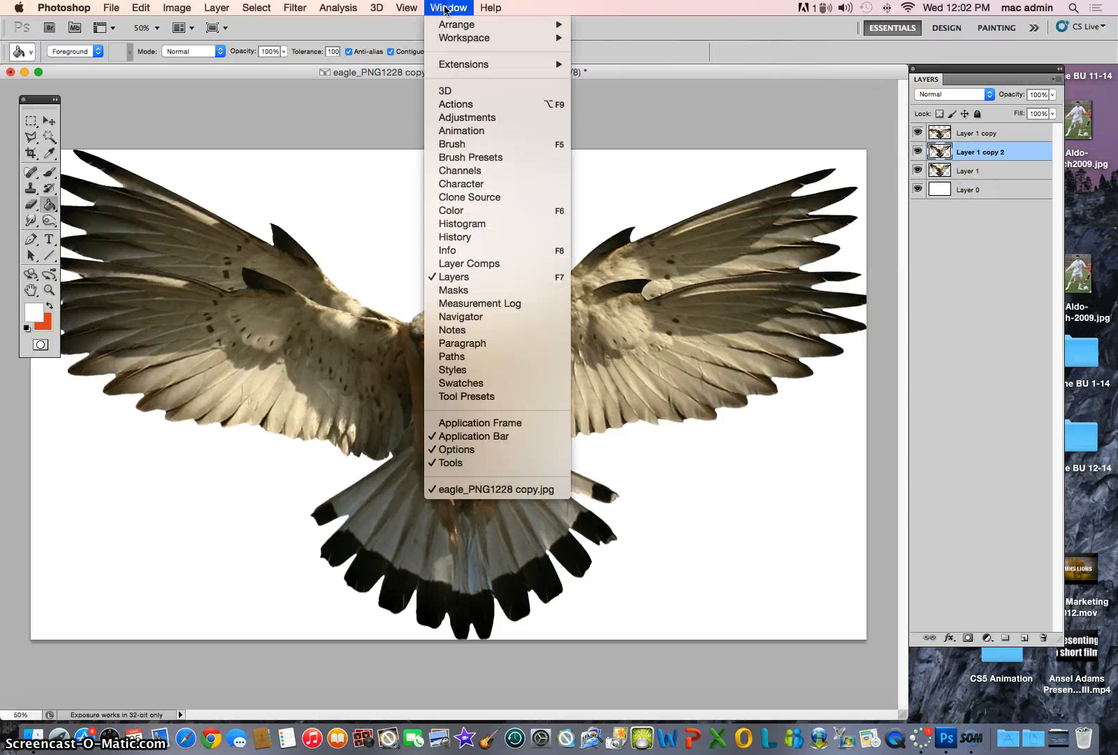
{"action": "left_click", "coordinate": [458, 134]}
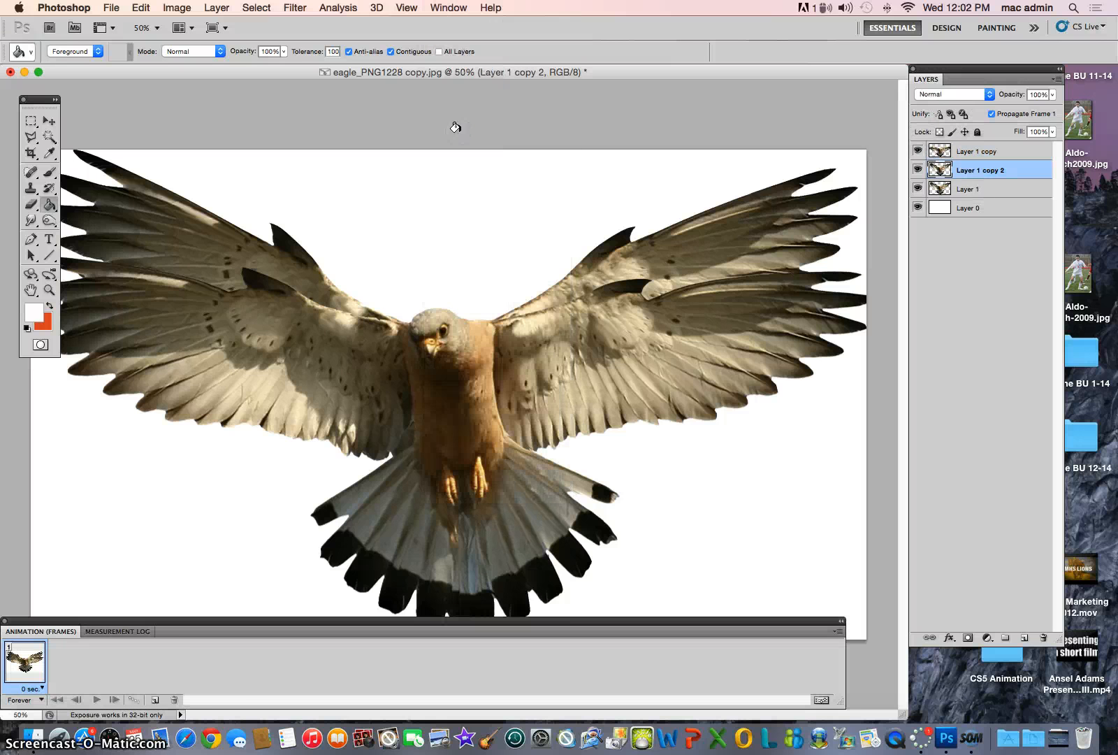
{"action": "left_click_drag", "start_coordinate": [189, 631], "coordinate": [202, 624]}
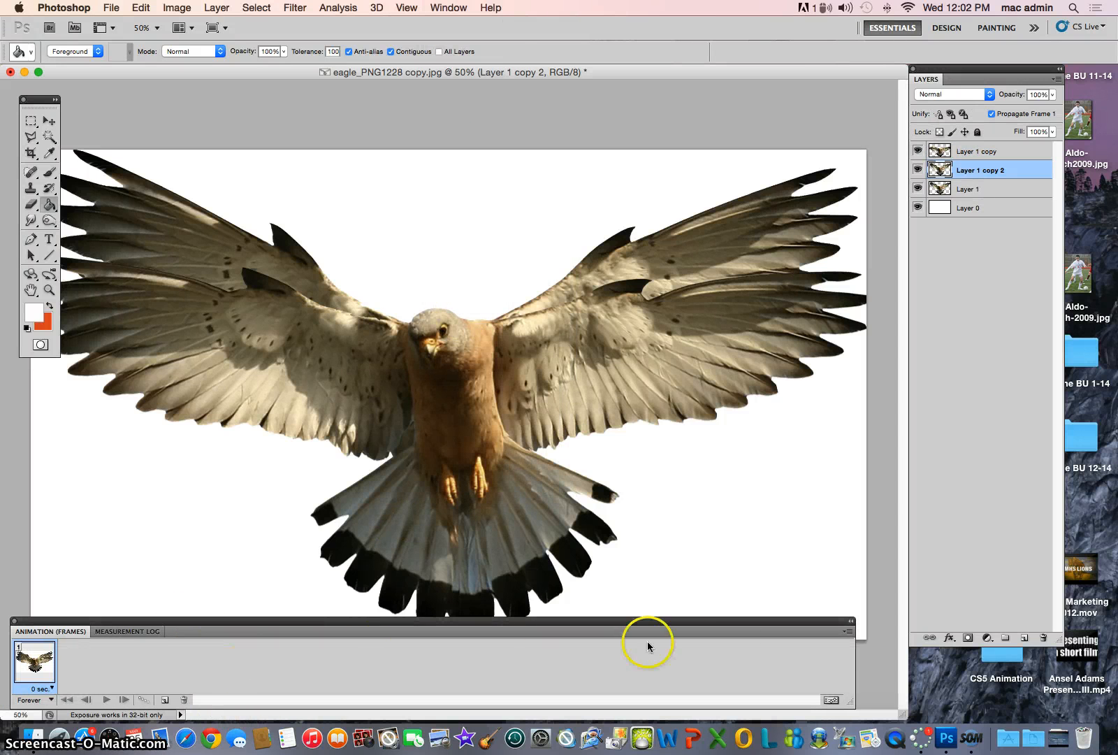
{"action": "left_click", "coordinate": [850, 633]}
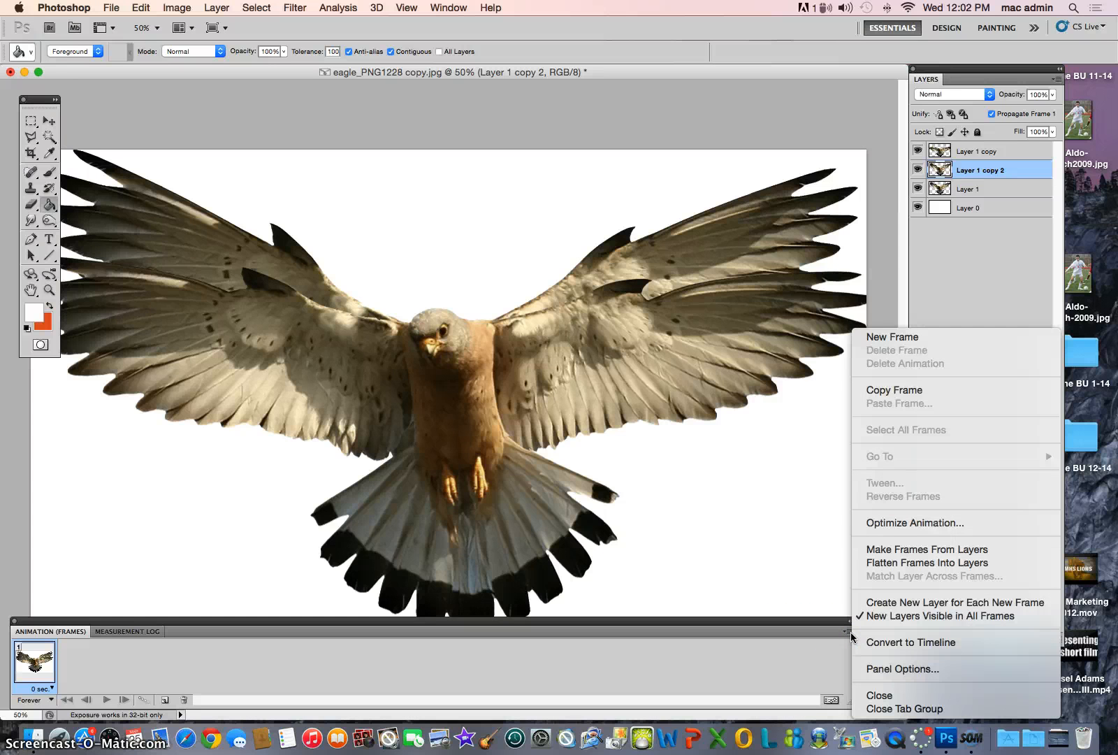
{"action": "left_click", "coordinate": [895, 550]}
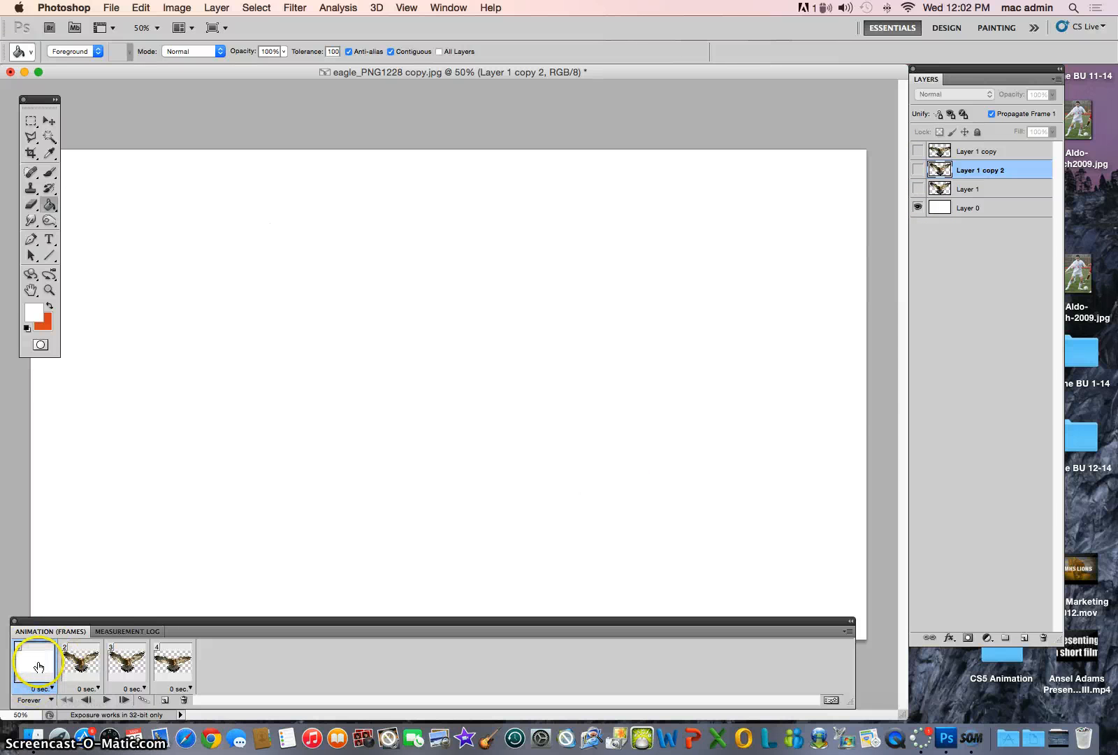
Step: Delete the blank white frame and the redundant raised-wing frame, keeping one raised-wing and one lowered-wing frame
{"action": "left_click_drag", "start_coordinate": [40, 666], "coordinate": [181, 699]}
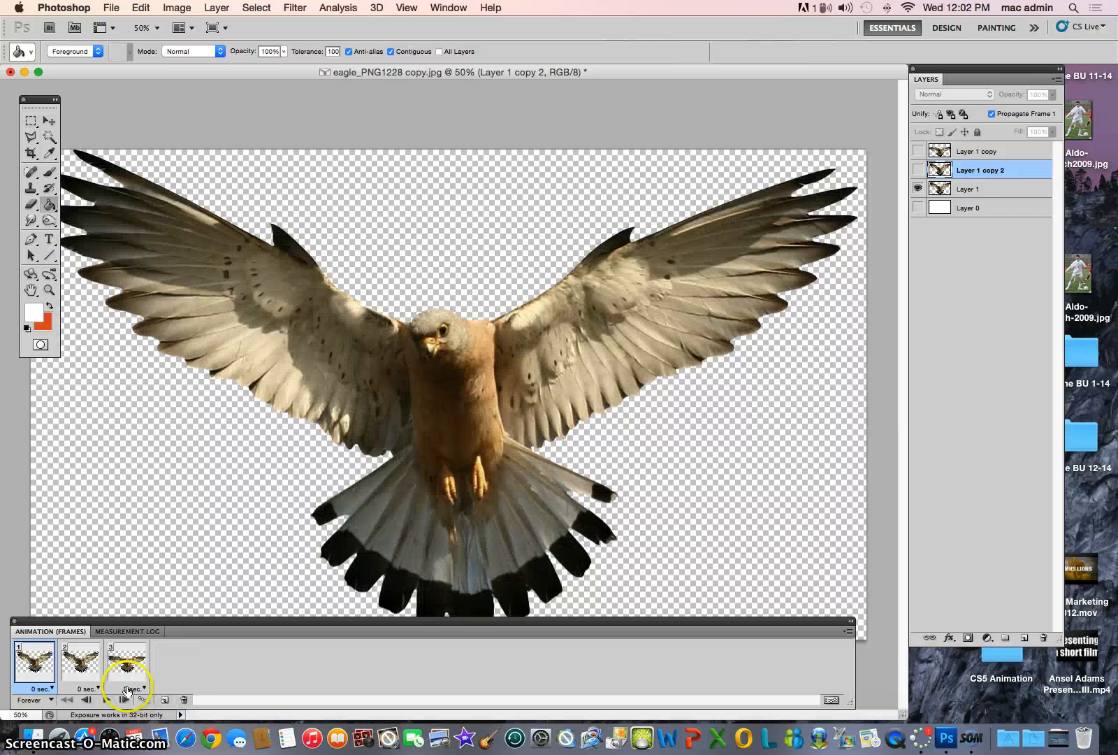
{"action": "left_click", "coordinate": [87, 667]}
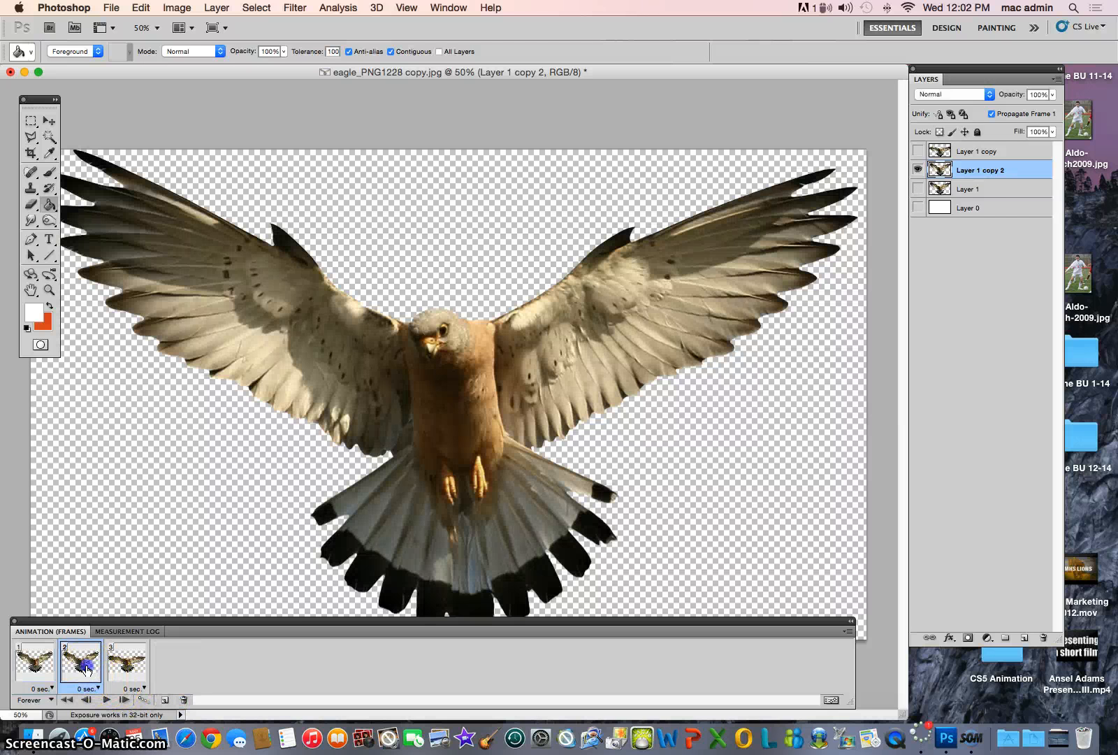
{"action": "left_click", "coordinate": [131, 667]}
{"action": "left_click", "coordinate": [39, 664]}
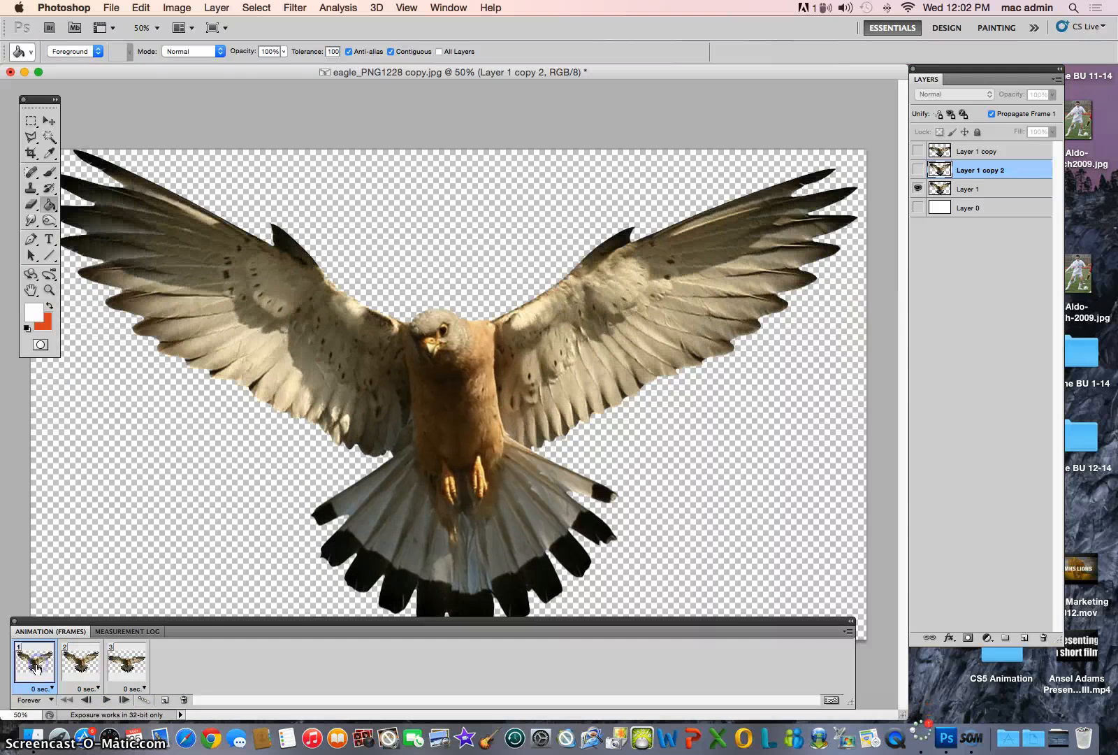
{"action": "left_click_drag", "start_coordinate": [54, 664], "coordinate": [183, 698]}
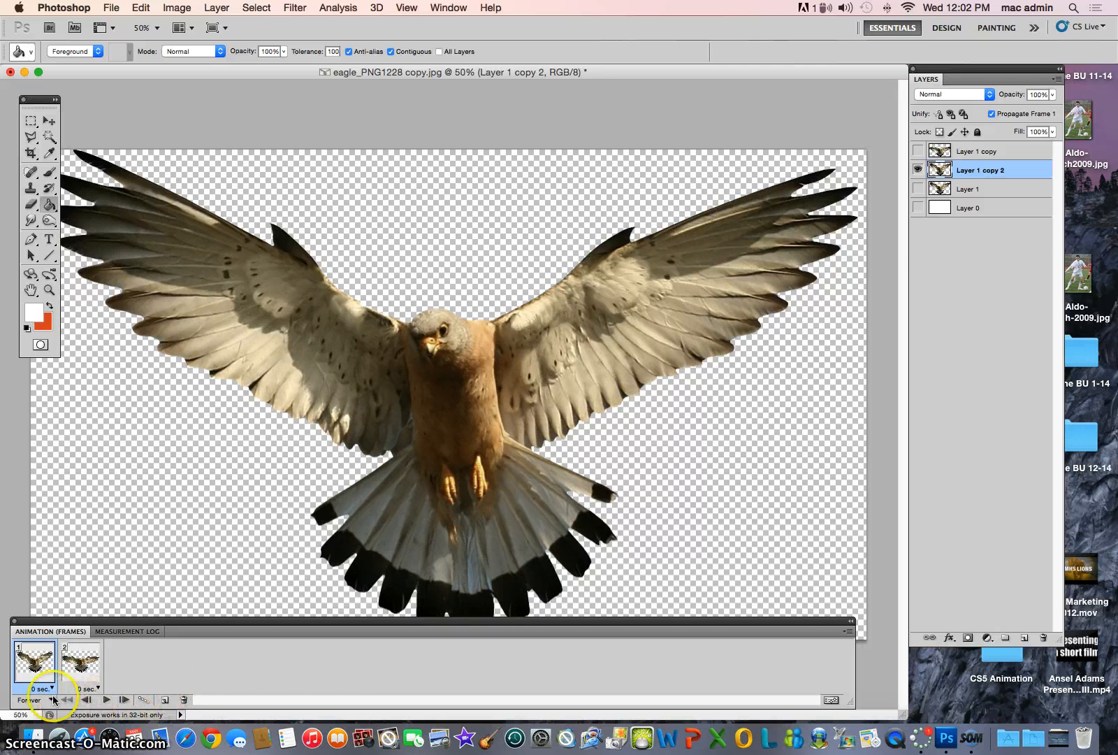
Step: Preview the two-frame animation and set the delay of both frames to 0.2 seconds
{"action": "left_click", "coordinate": [107, 701]}
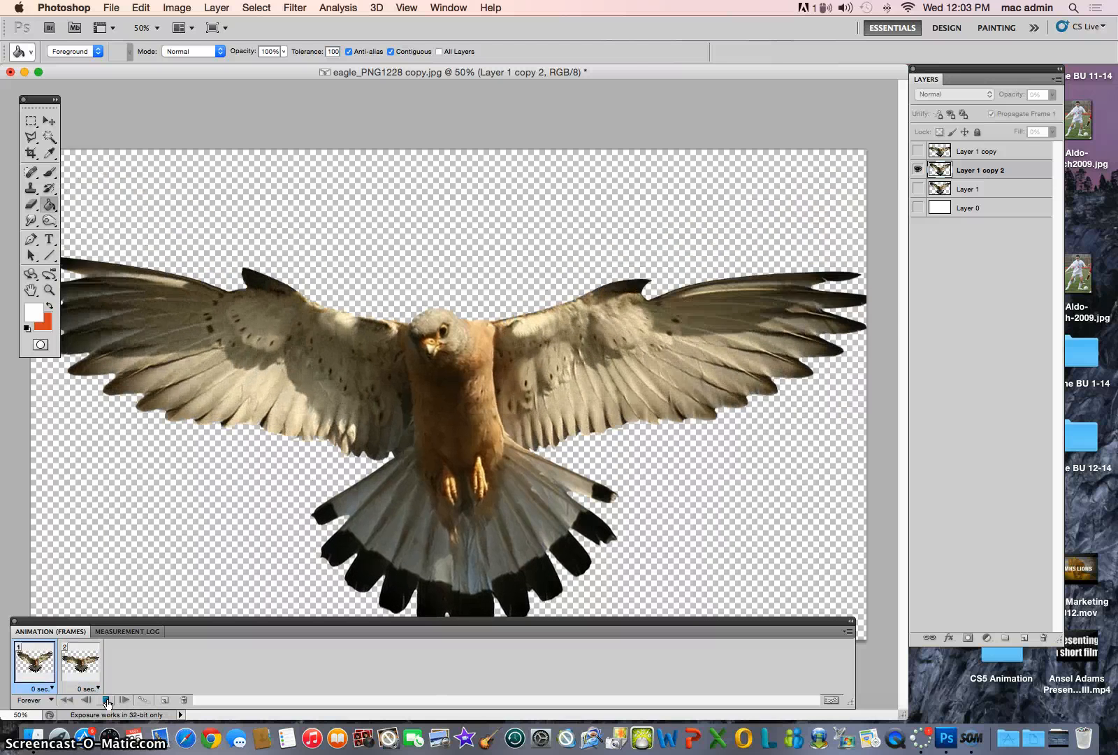
{"action": "left_click", "coordinate": [106, 699]}
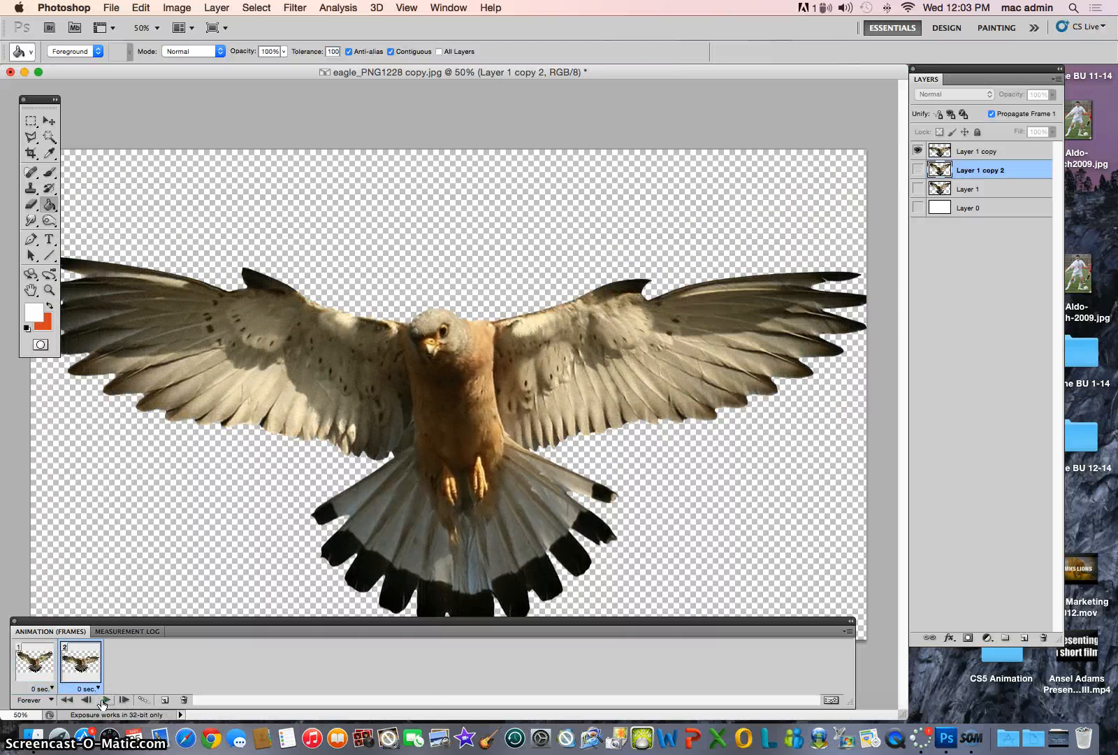
{"action": "left_click", "coordinate": [34, 688]}
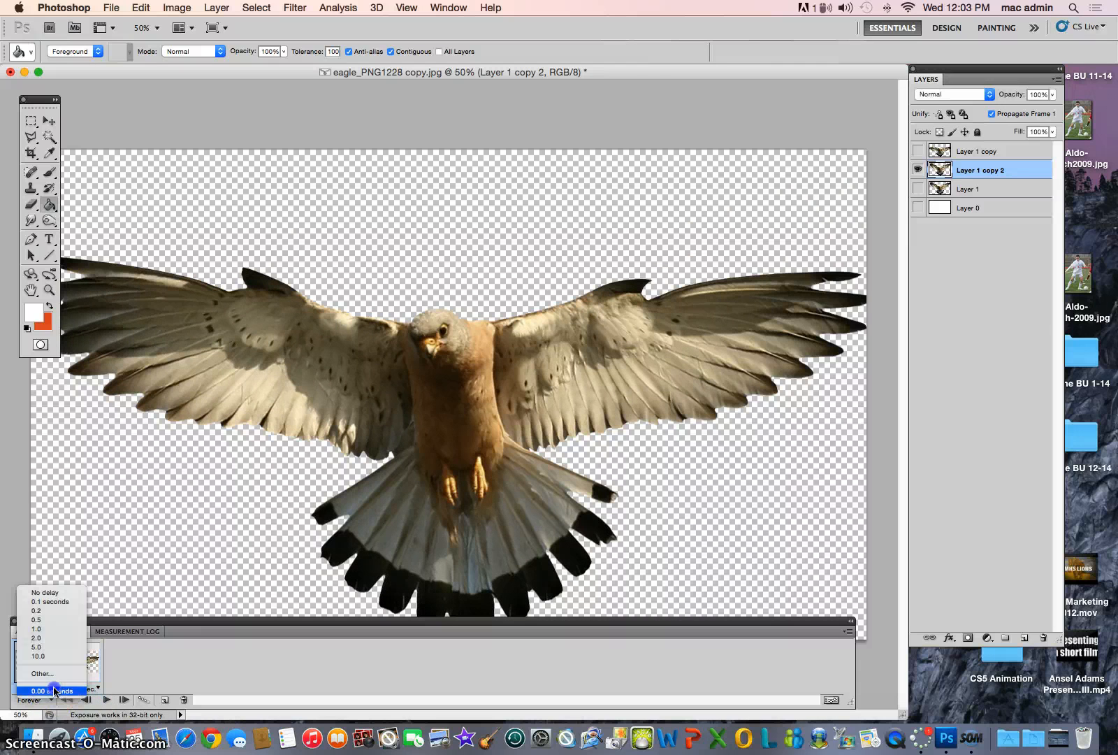
{"action": "left_click", "coordinate": [33, 610]}
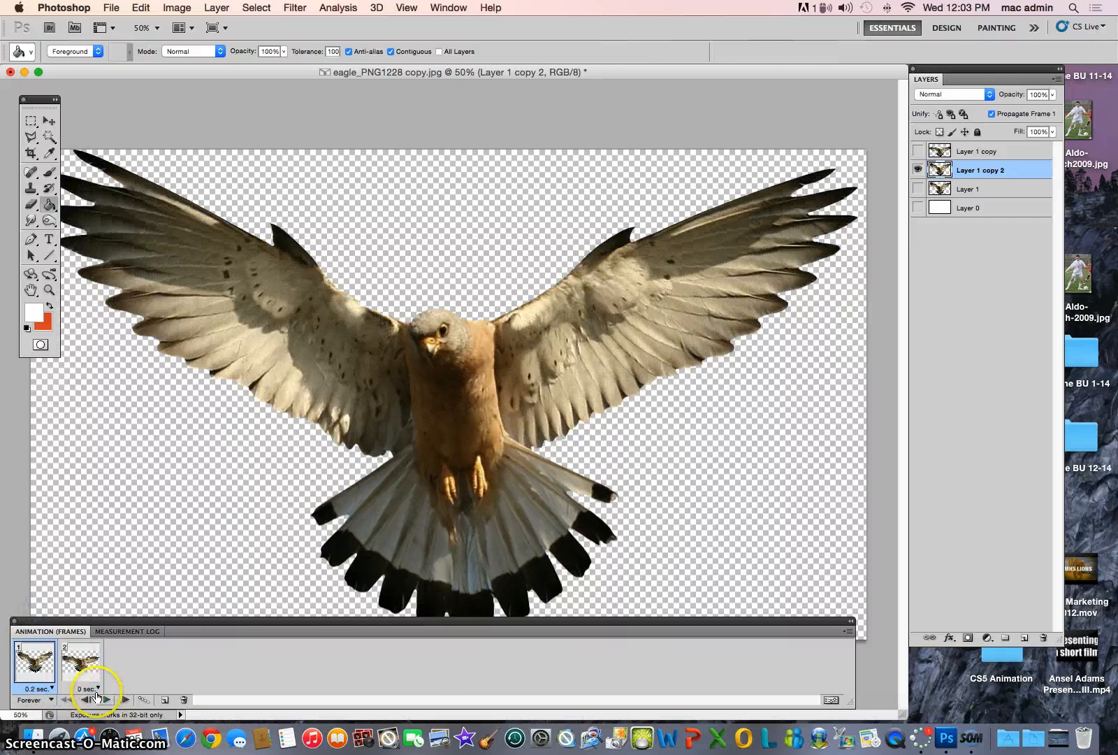
{"action": "left_click", "coordinate": [98, 688]}
{"action": "left_click", "coordinate": [90, 608]}
Step: Play and stop the wing-flapping animation to check its timing
{"action": "left_click", "coordinate": [106, 699]}
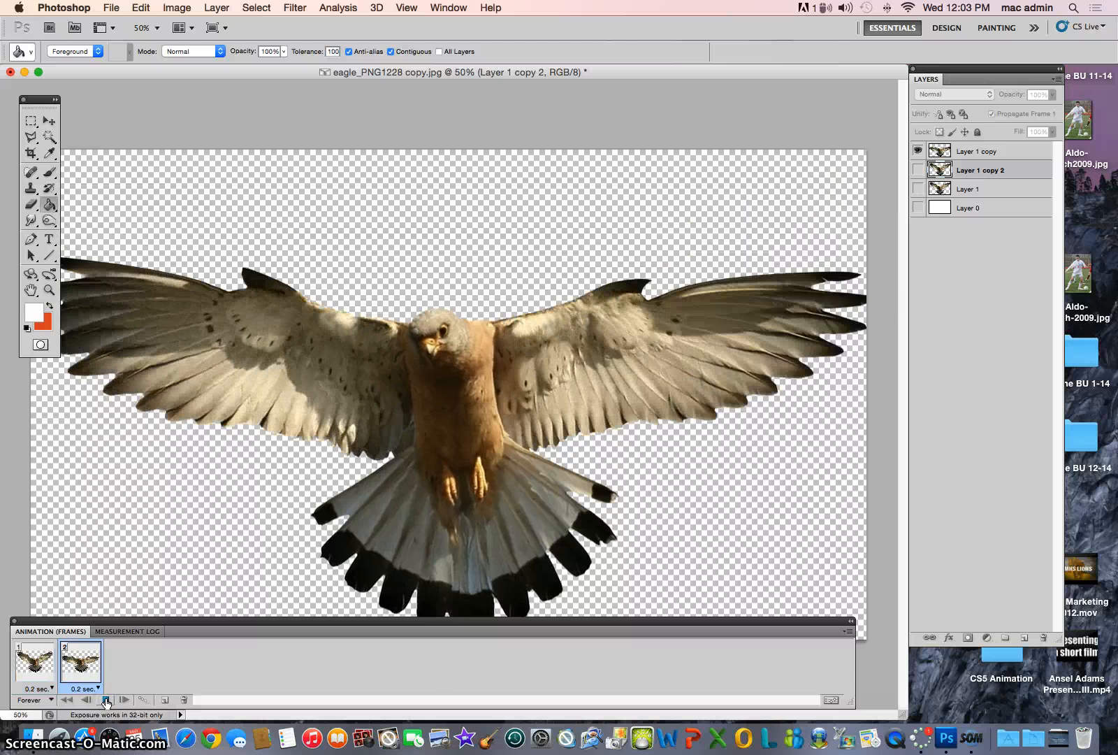
{"action": "left_click", "coordinate": [107, 701]}
{"action": "left_click", "coordinate": [106, 701]}
{"action": "left_click", "coordinate": [106, 701]}
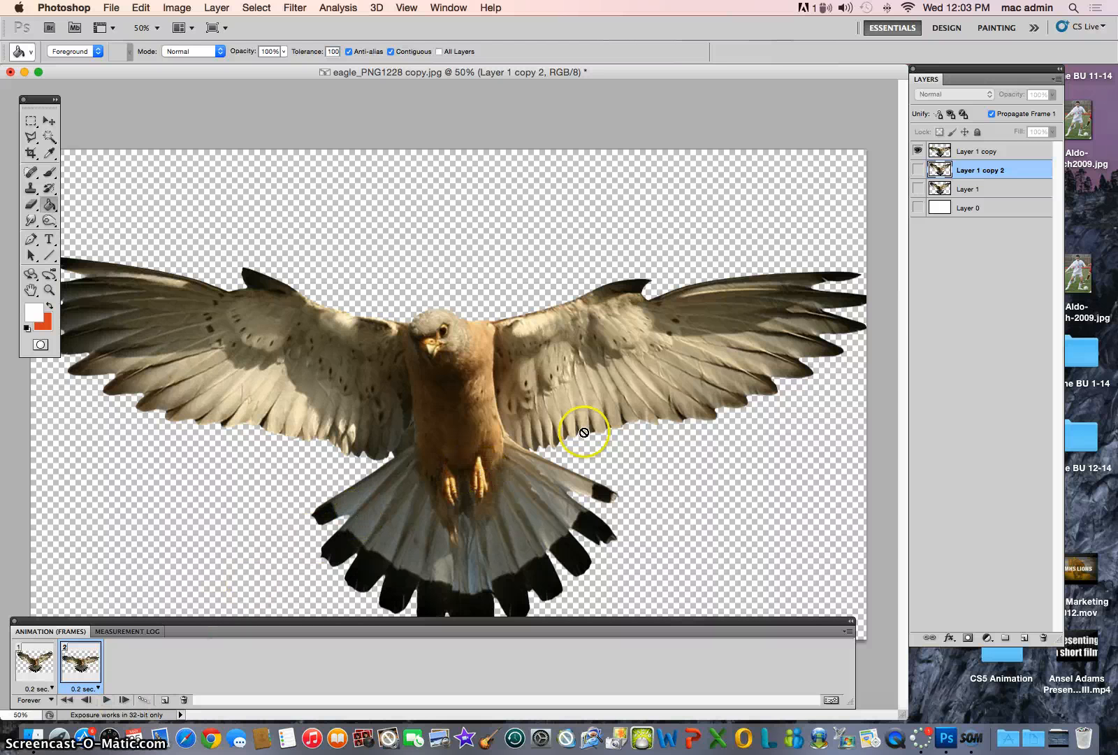
Step: Make Layer 1 the active layer in the eagle document and open AMHS sunrise1.JPG from the Desktop
{"action": "left_click", "coordinate": [980, 189]}
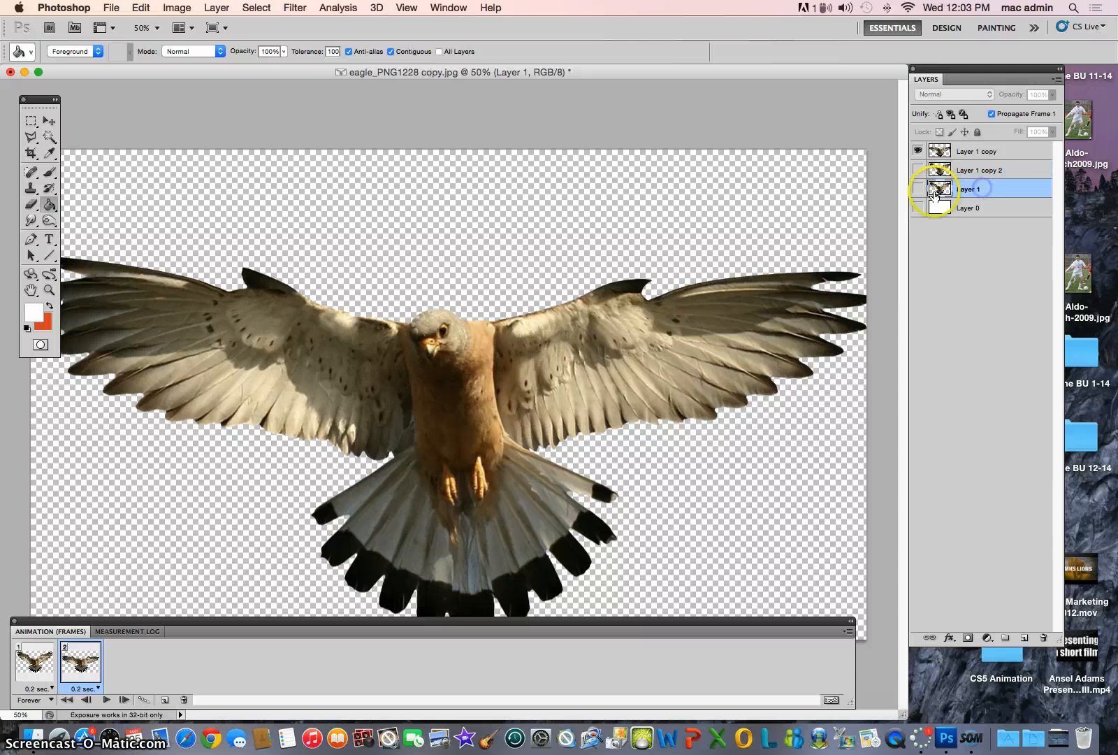
{"action": "left_click", "coordinate": [919, 189]}
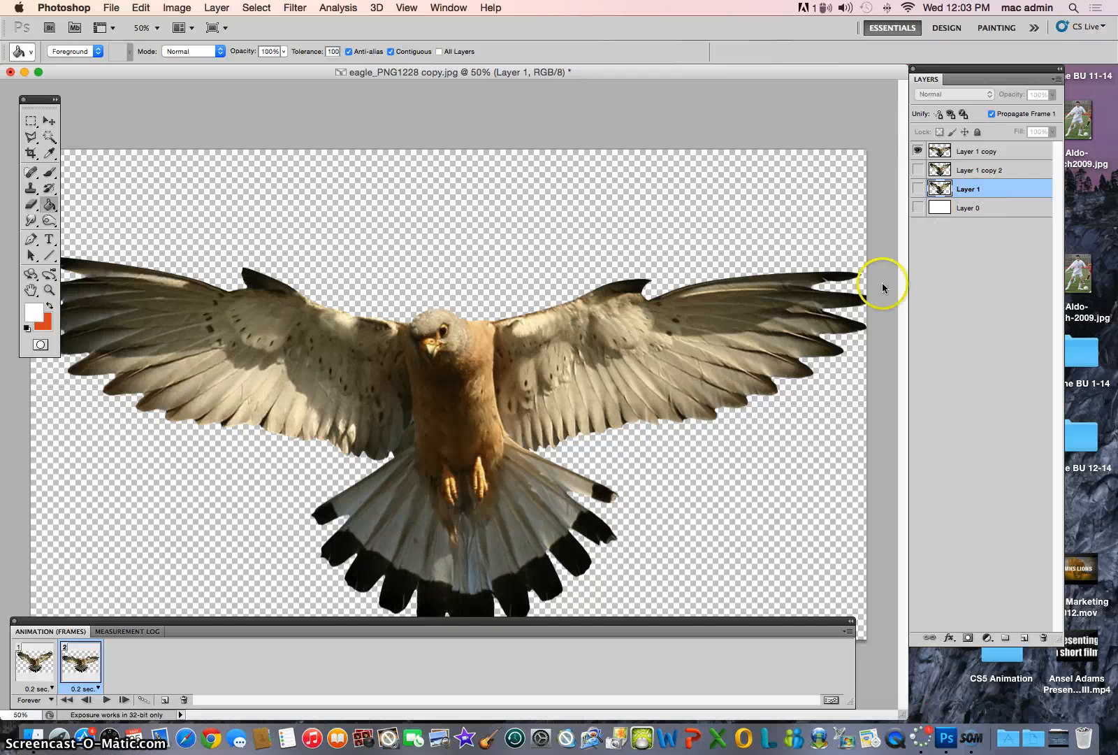
{"action": "left_click", "coordinate": [111, 8]}
{"action": "left_click", "coordinate": [124, 38]}
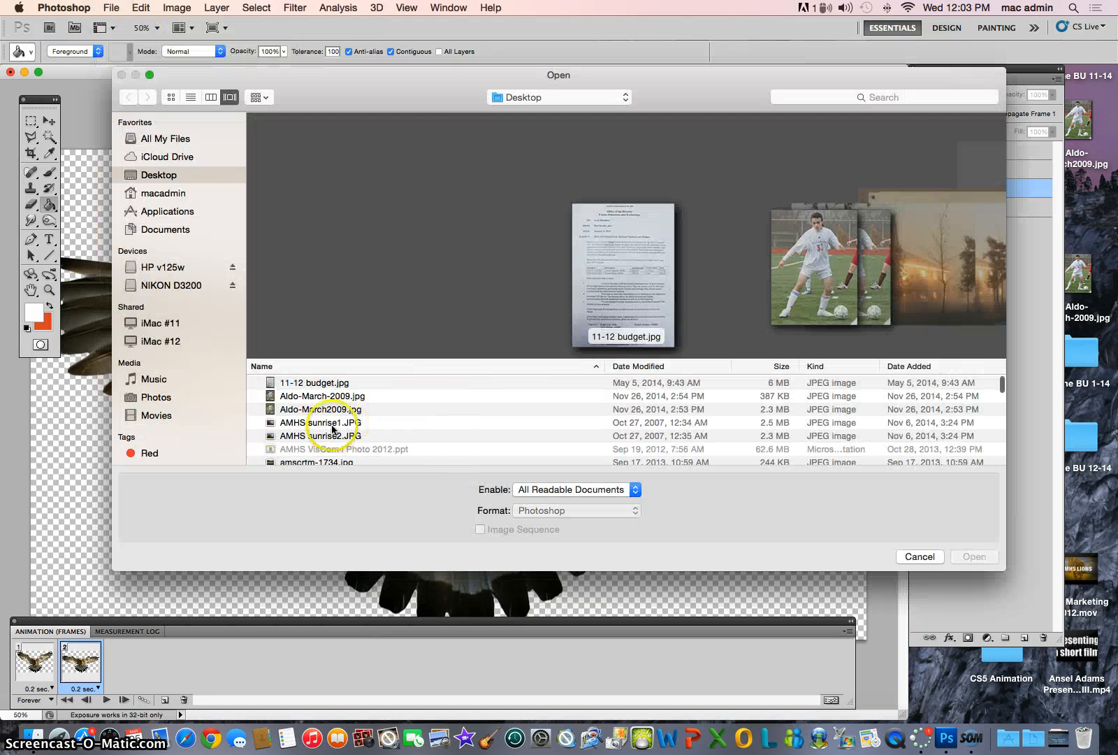
{"action": "left_click", "coordinate": [319, 423]}
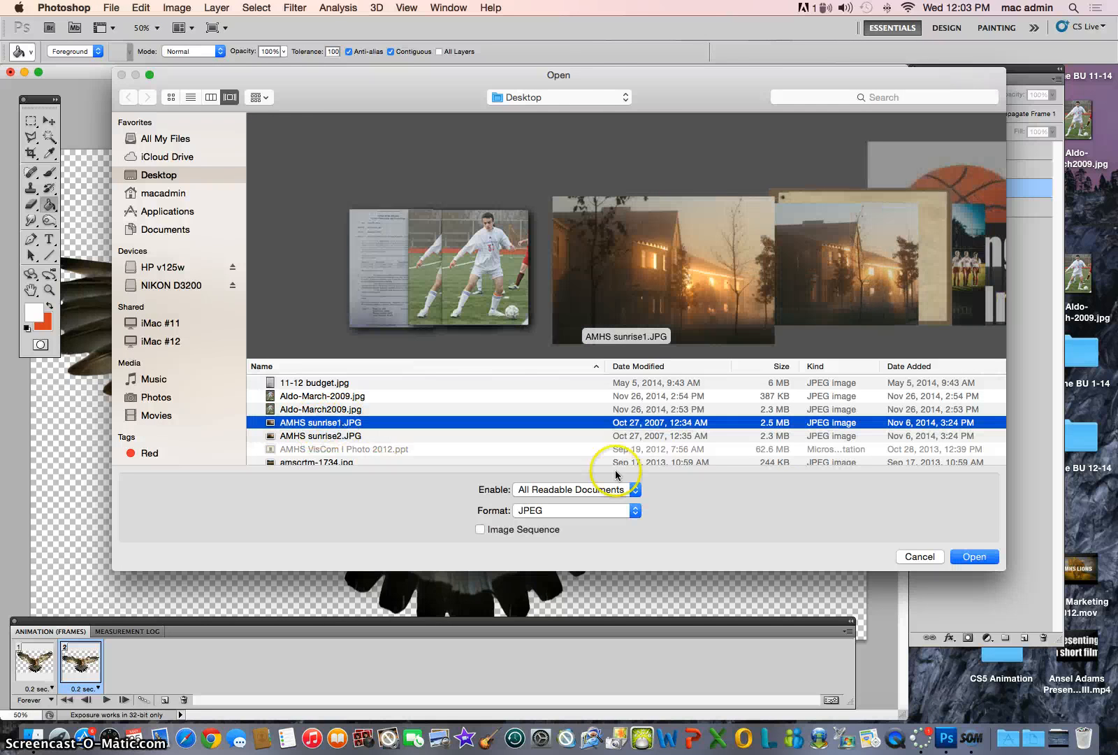
{"action": "left_click", "coordinate": [965, 557]}
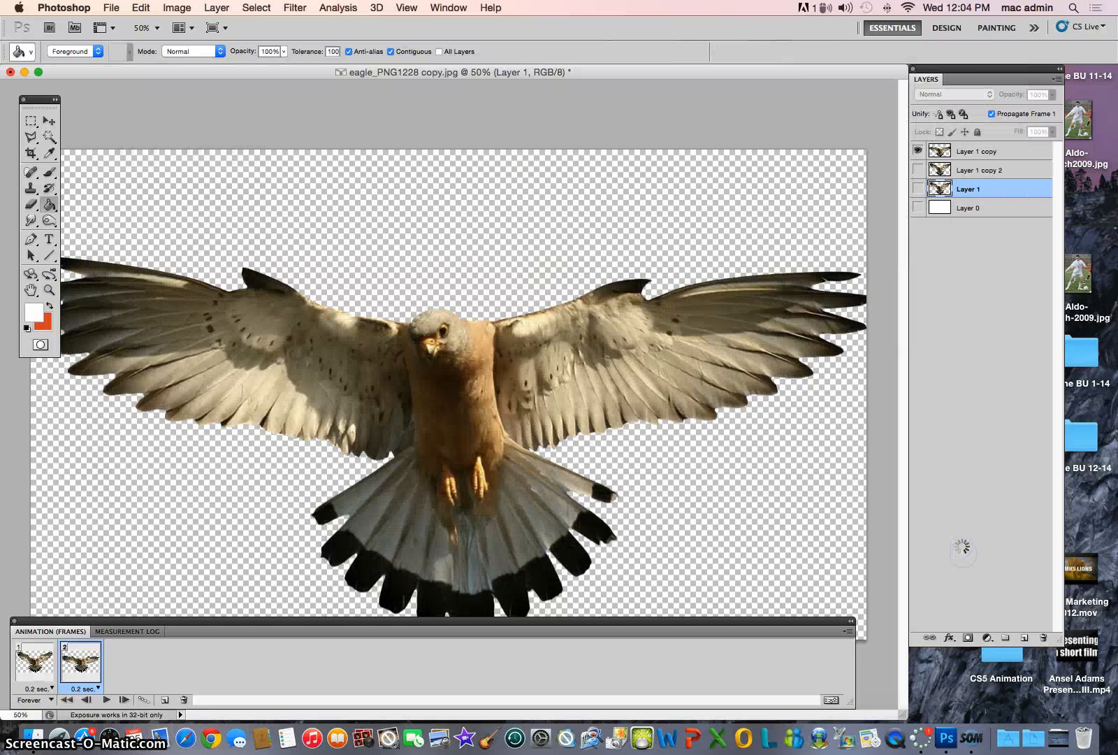
Step: Select the entire sunrise photo with the Rectangular Marquee tool and copy it
{"action": "left_click", "coordinate": [31, 120]}
{"action": "mouse_move", "coordinate": [143, 204]}
{"action": "left_mouse_down"}
{"action": "mouse_move", "coordinate": [904, 600]}
{"action": "mouse_move", "coordinate": [891, 609]}
{"action": "left_mouse_up"}
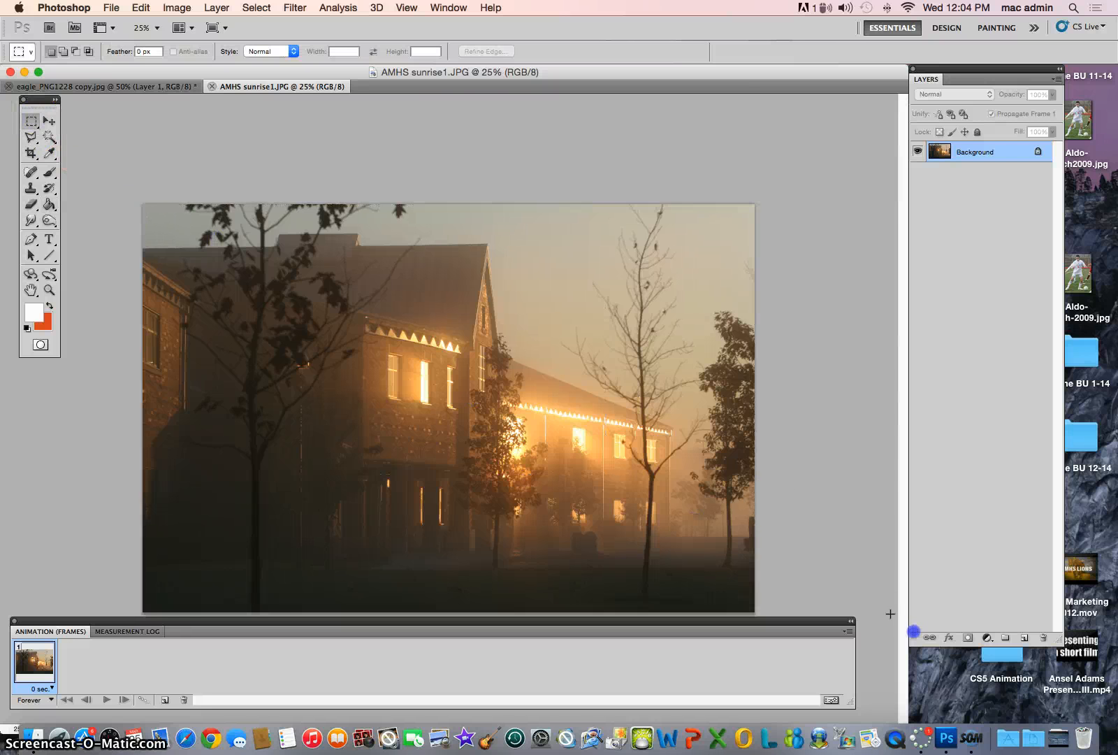
{"action": "left_click", "coordinate": [142, 8]}
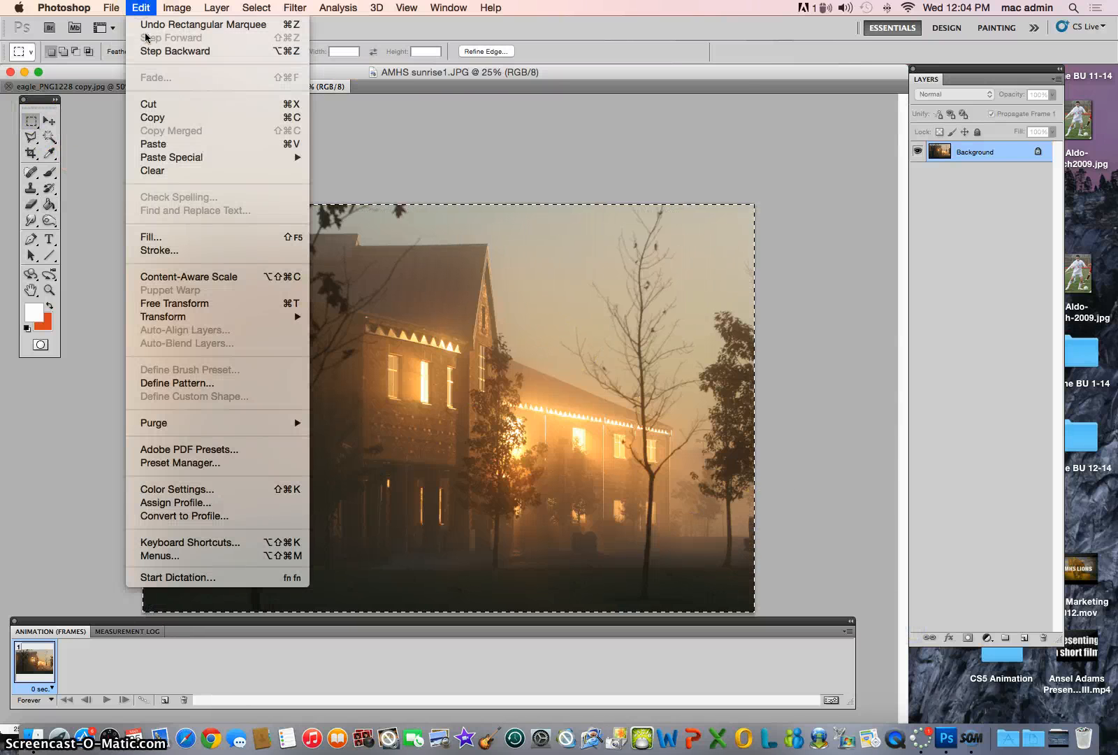
{"action": "left_click", "coordinate": [152, 119]}
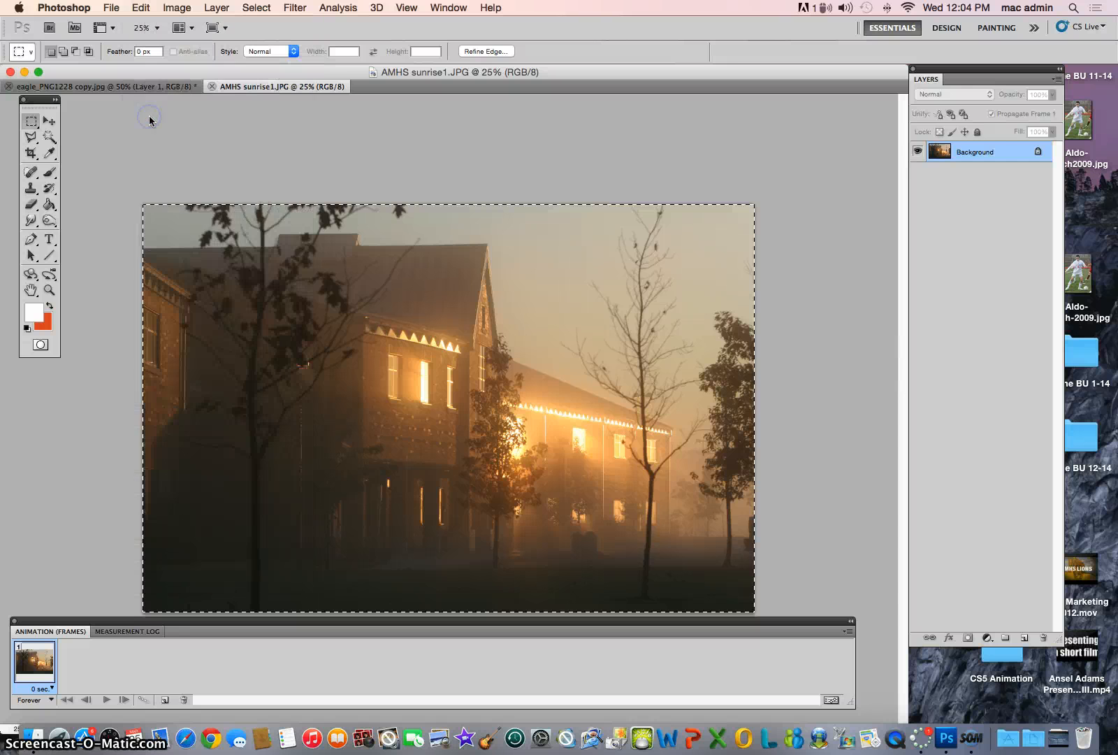
Step: Paste the copied sunrise photo into the eagle document directly above Layer 1 as the animation's background
{"action": "left_click", "coordinate": [143, 86]}
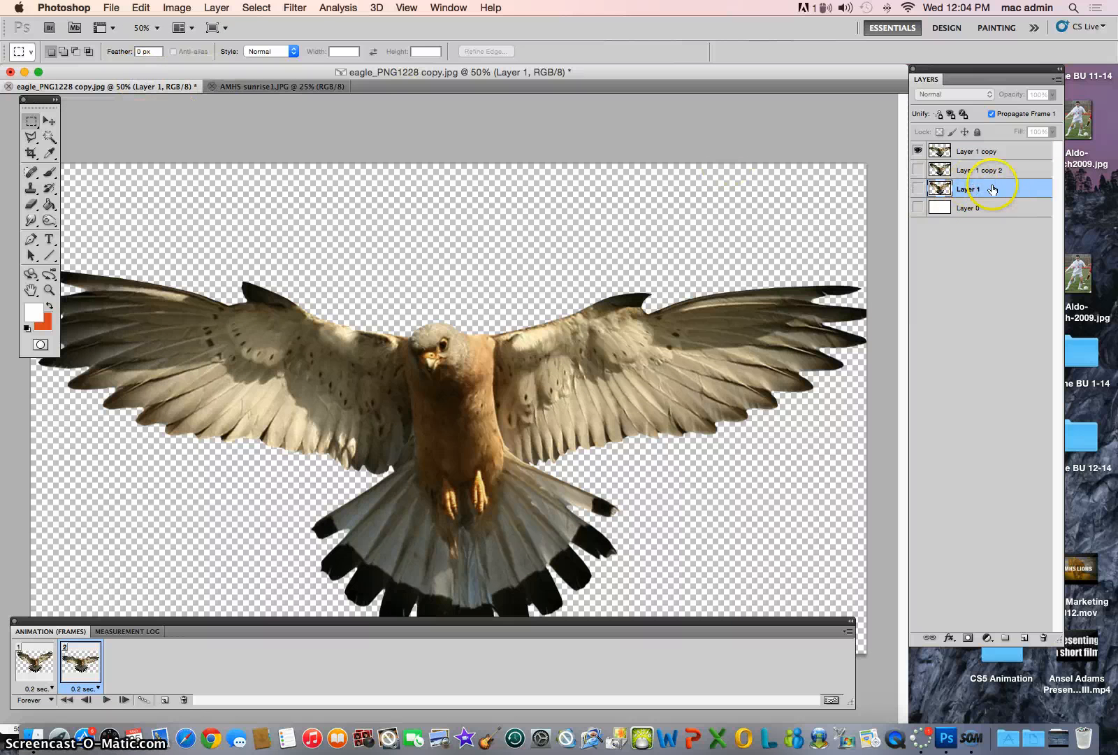
{"action": "left_click", "coordinate": [146, 8]}
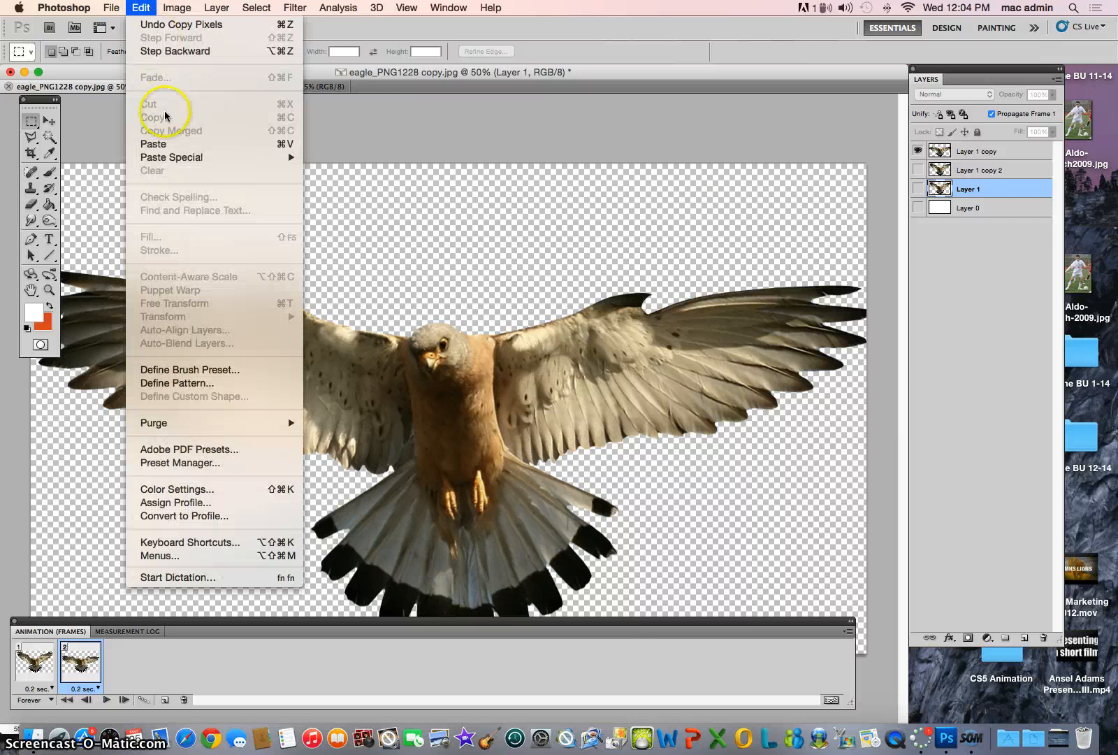
{"action": "left_click", "coordinate": [158, 150]}
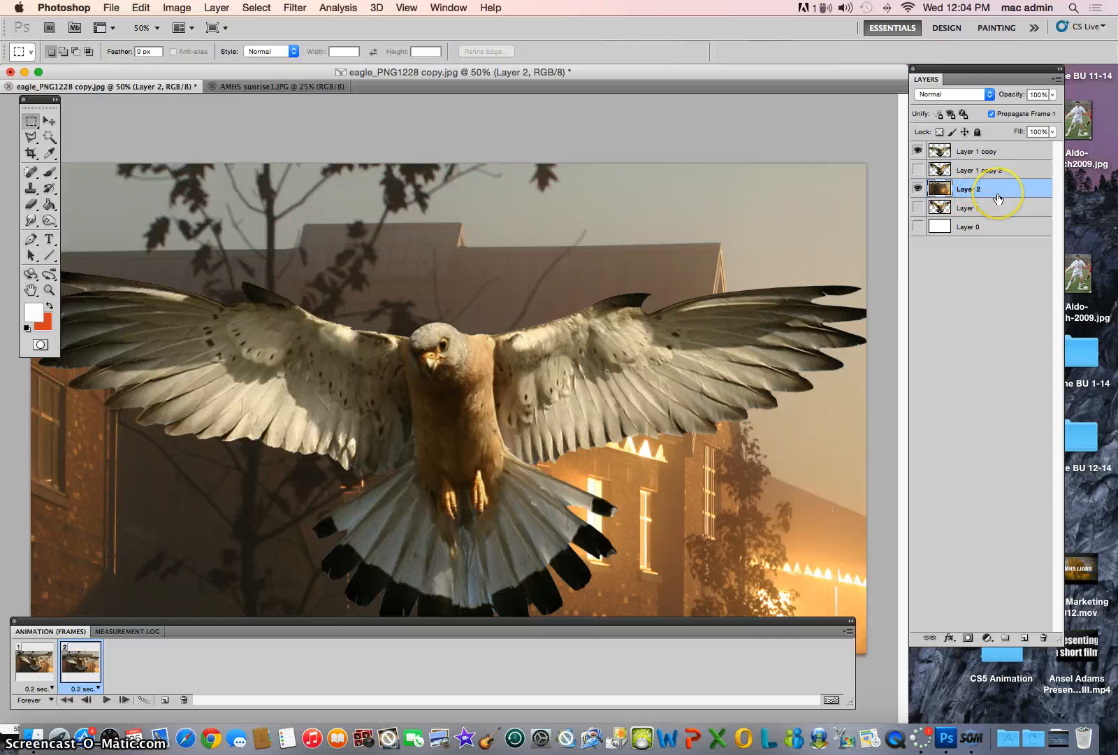
Step: Play the wing-flapping animation against the sunrise background, and stop the playback
{"action": "left_click", "coordinate": [106, 700]}
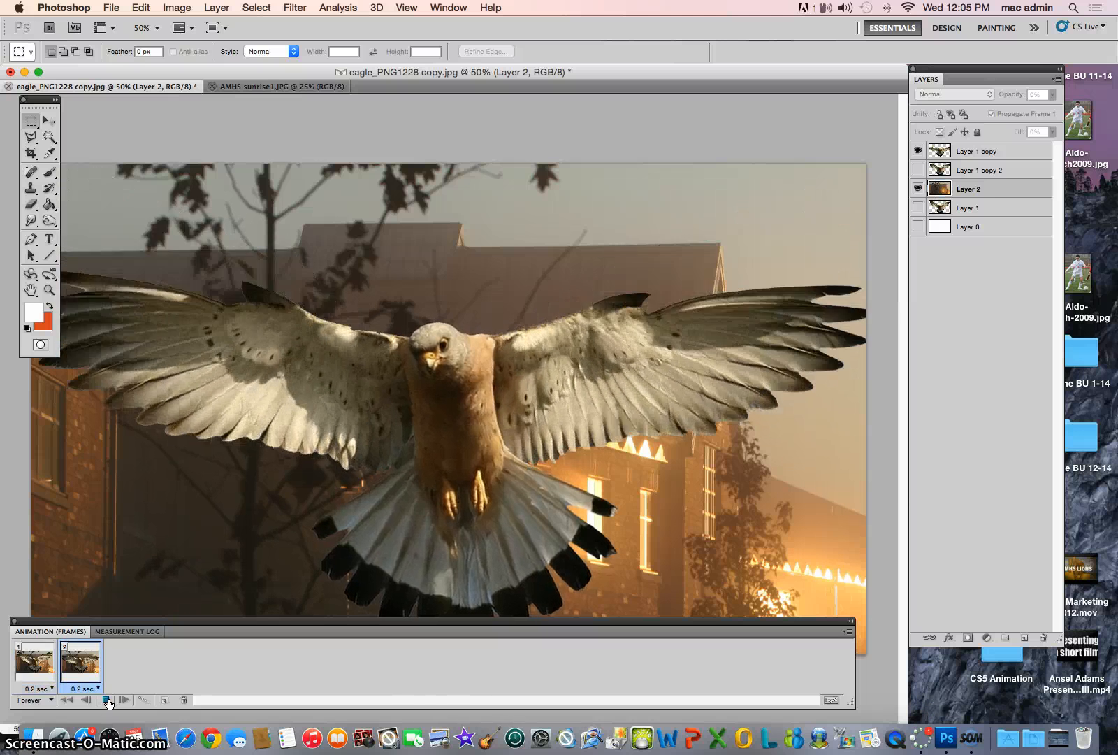
{"action": "left_click", "coordinate": [107, 699]}
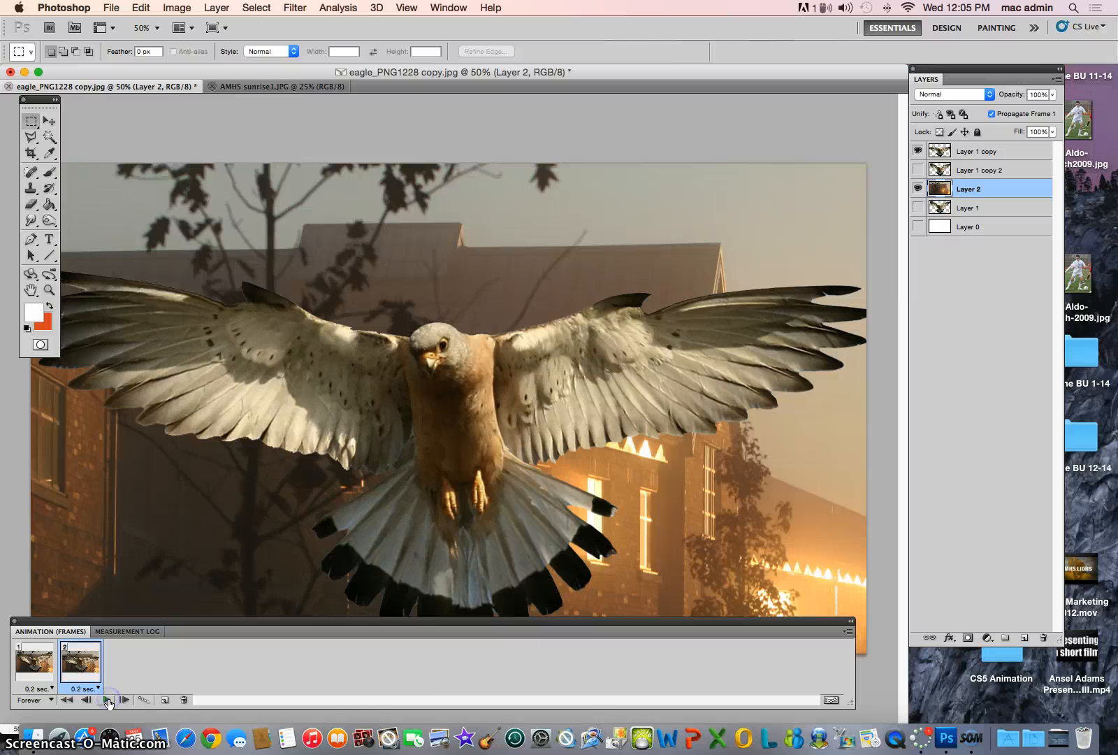
{"action": "left_click", "coordinate": [949, 694]}
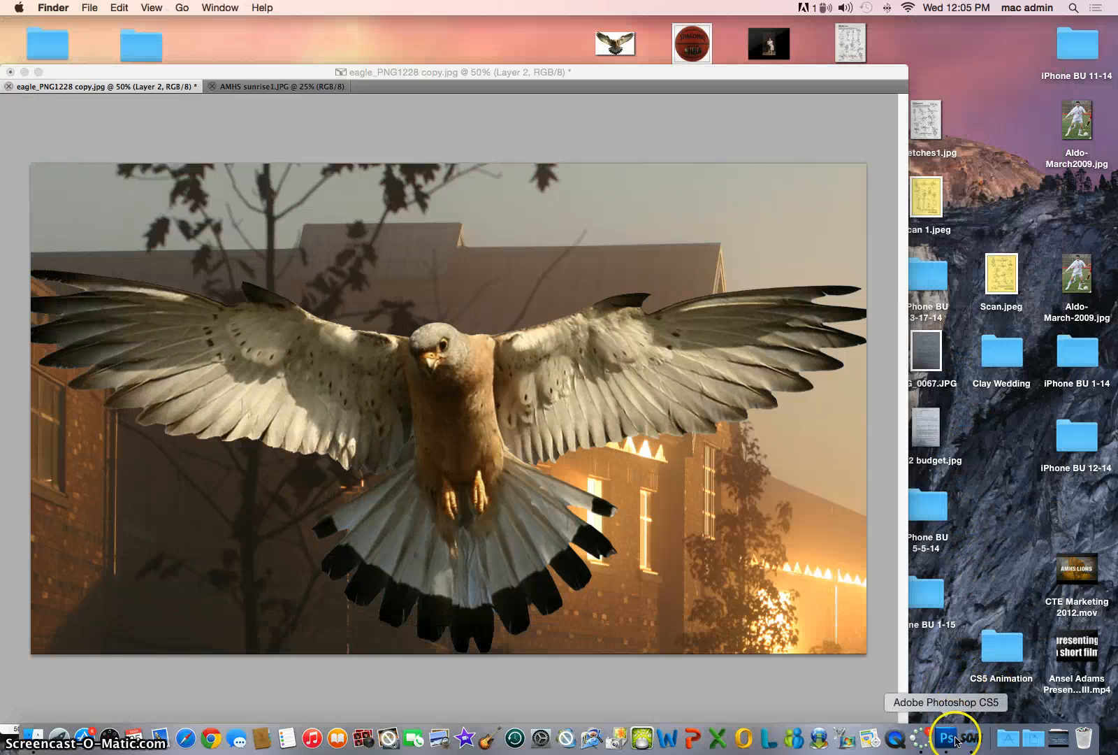